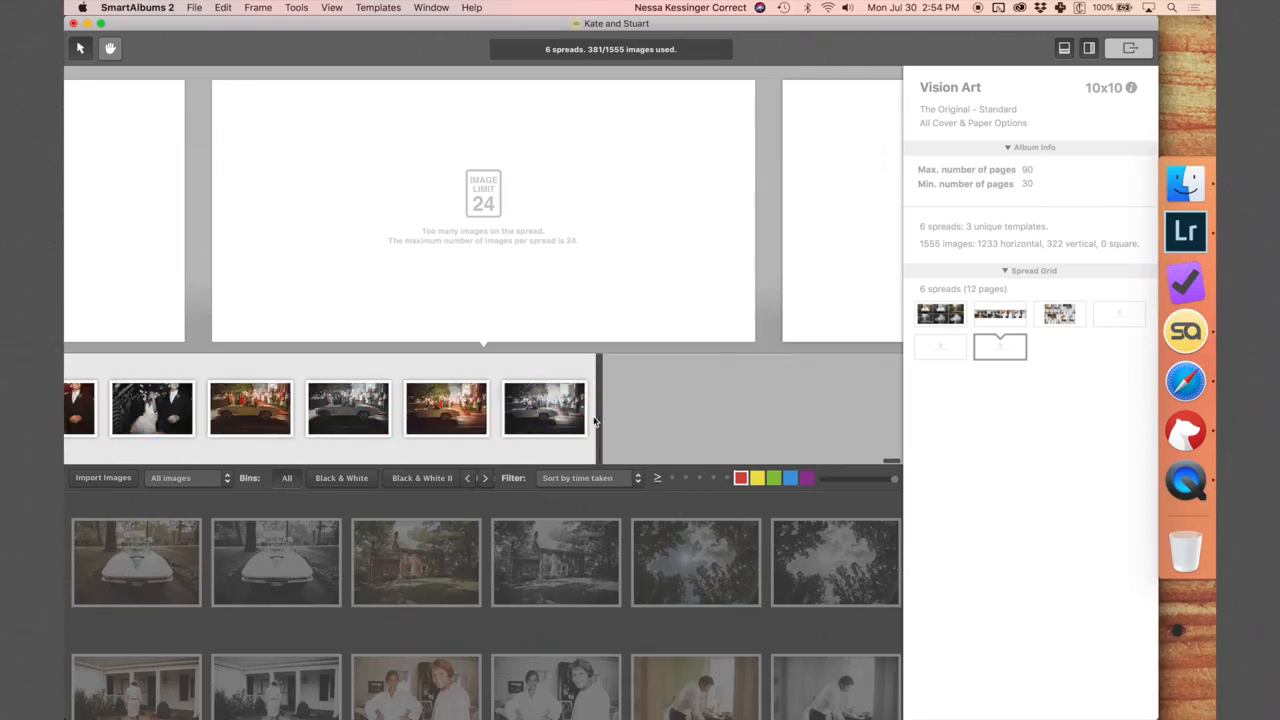
# Split the last eight sparkler-exit and getaway-car photos into their own spread and delete its four black-and-white duplicates.
pyautogui.hscroll(-2, 594, 422)
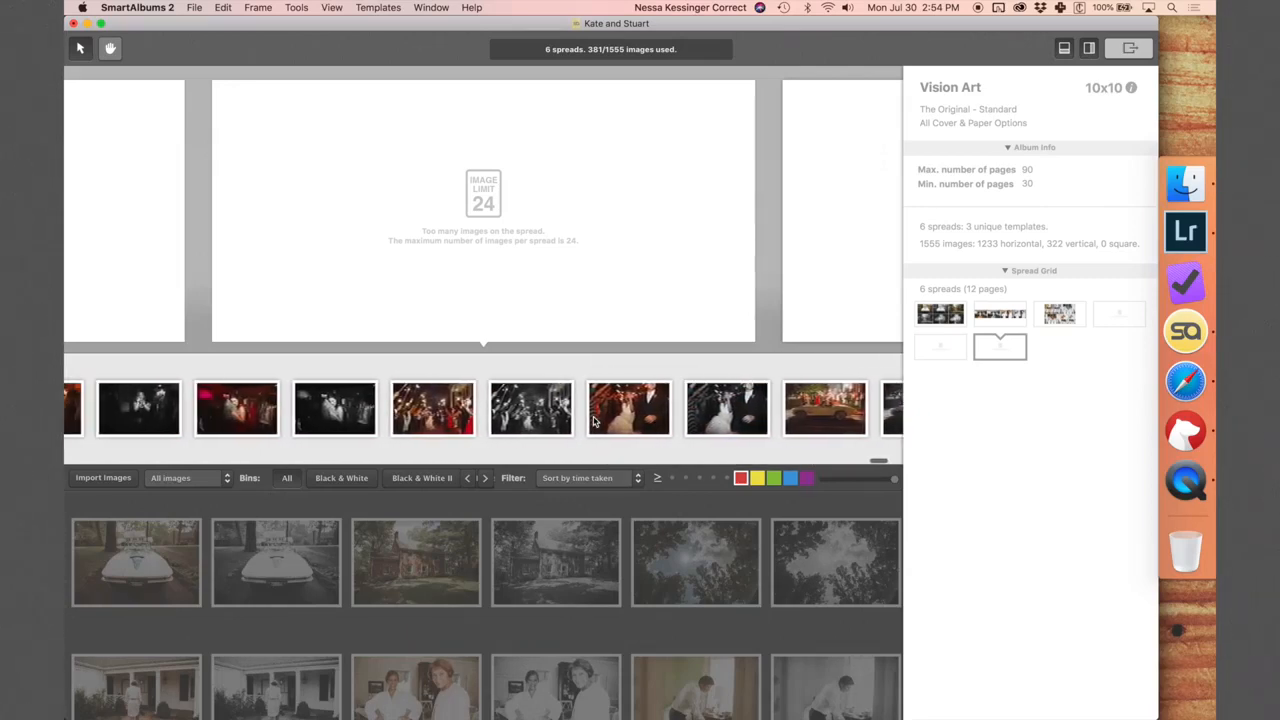
pyautogui.click(386, 414)
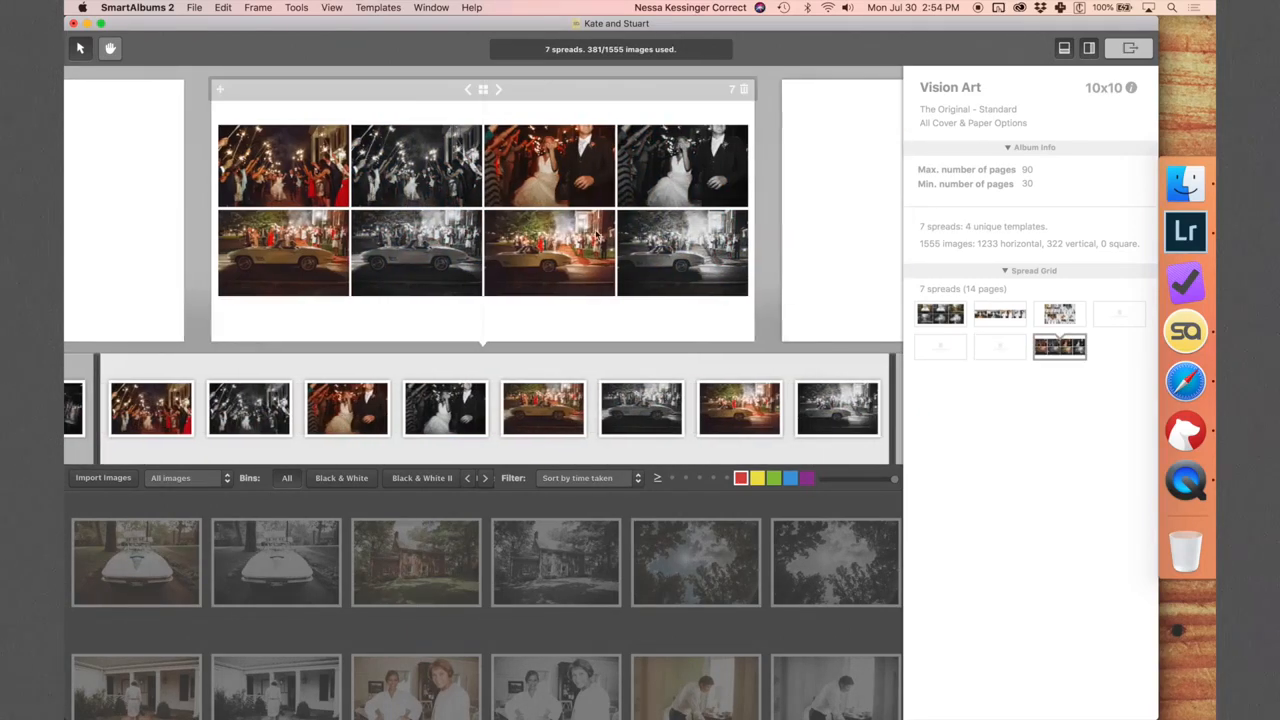
pyautogui.click(650, 263)
pyautogui.keyDown('super'); pyautogui.click(430, 268); pyautogui.keyUp('super')
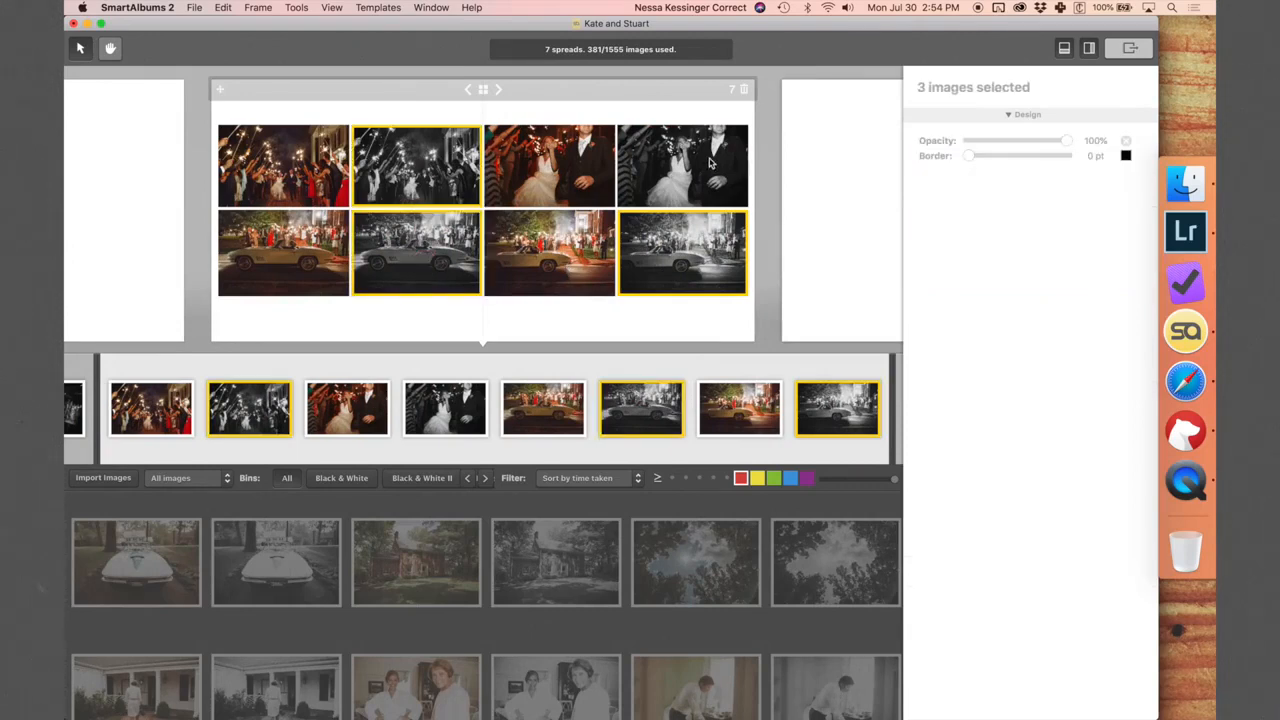
pyautogui.press('Delete')
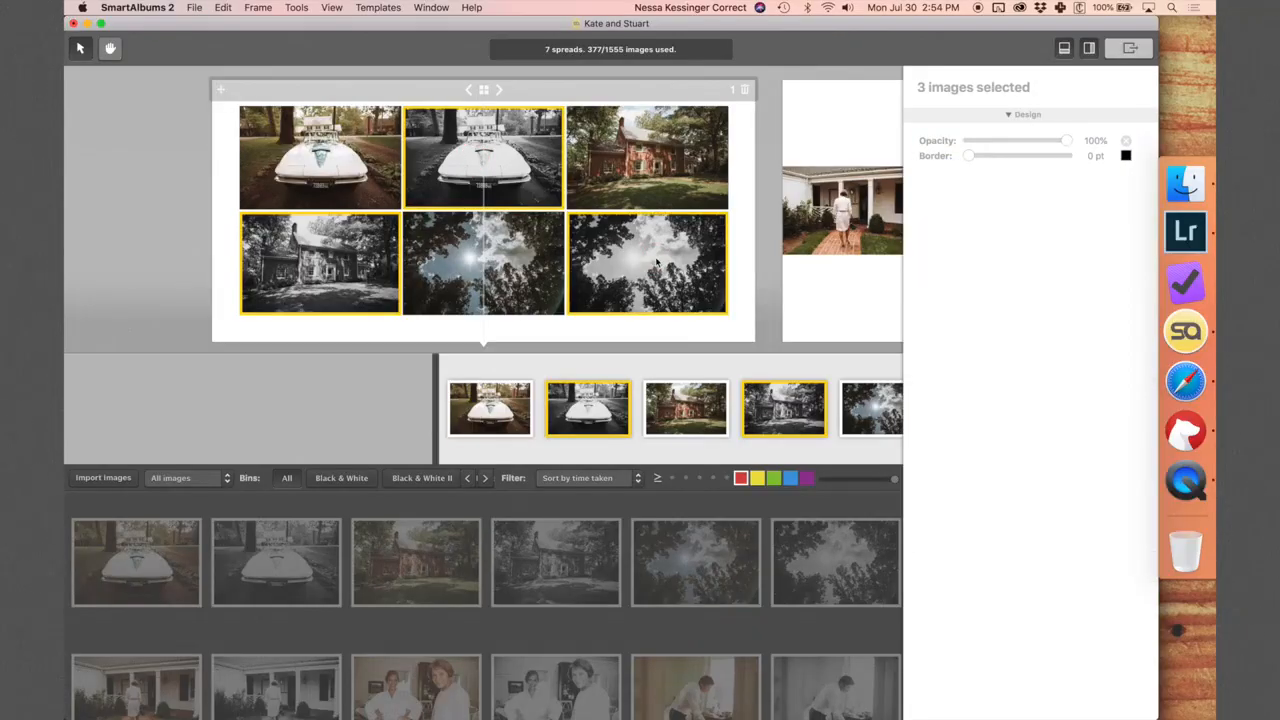
# Delete the three black-and-white photos from spread 1 and apply a template with three equal images in a row.
pyautogui.press('Delete')
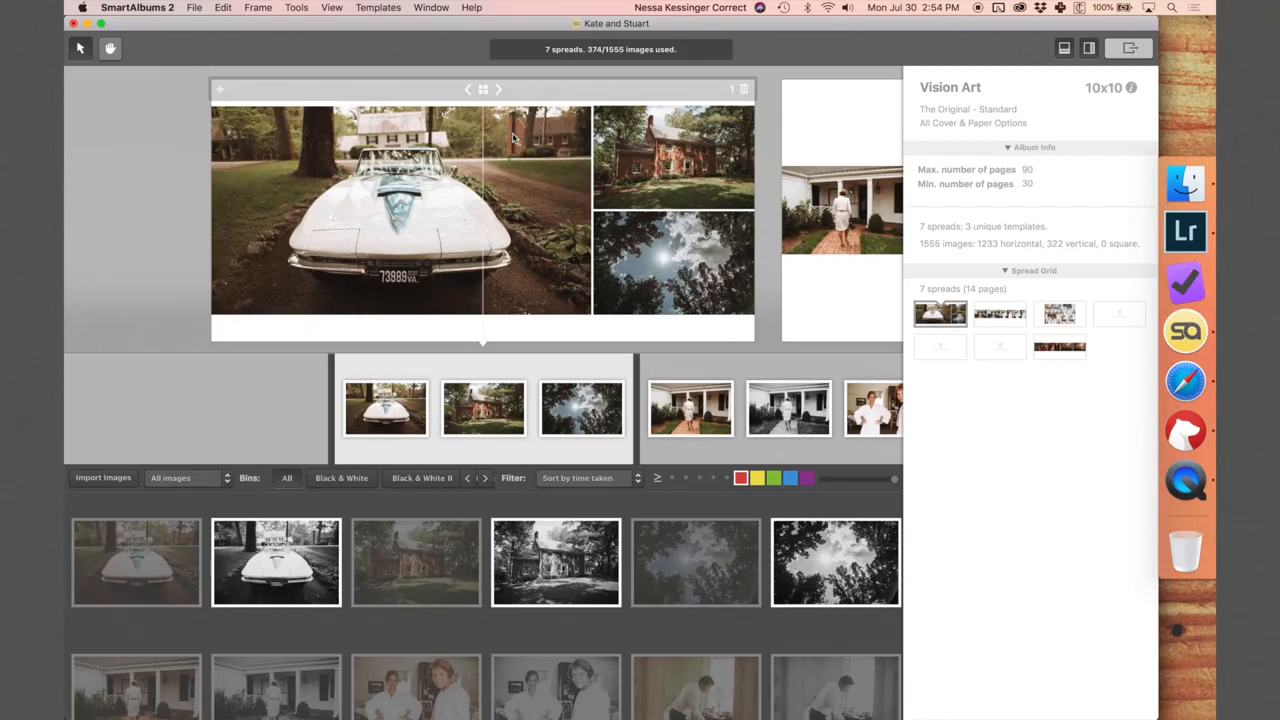
pyautogui.click(483, 89)
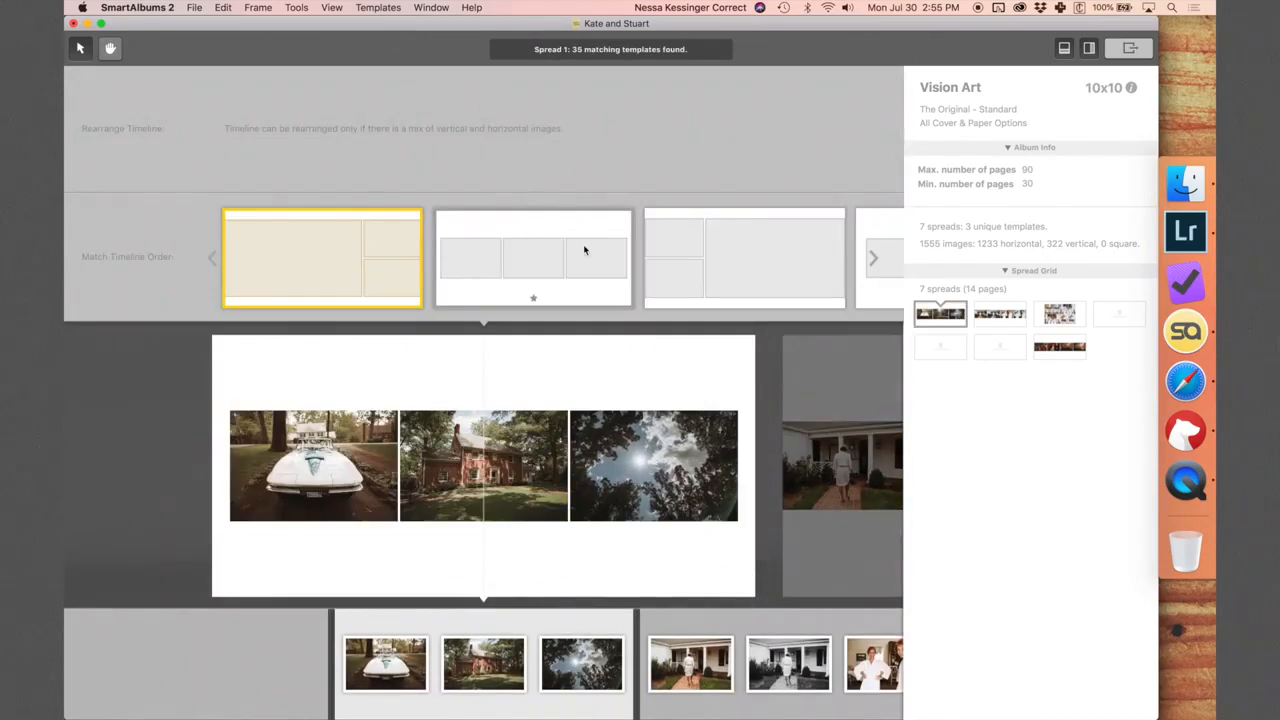
pyautogui.hscroll(3, 780, 249)
pyautogui.hscroll(2, 783, 249)
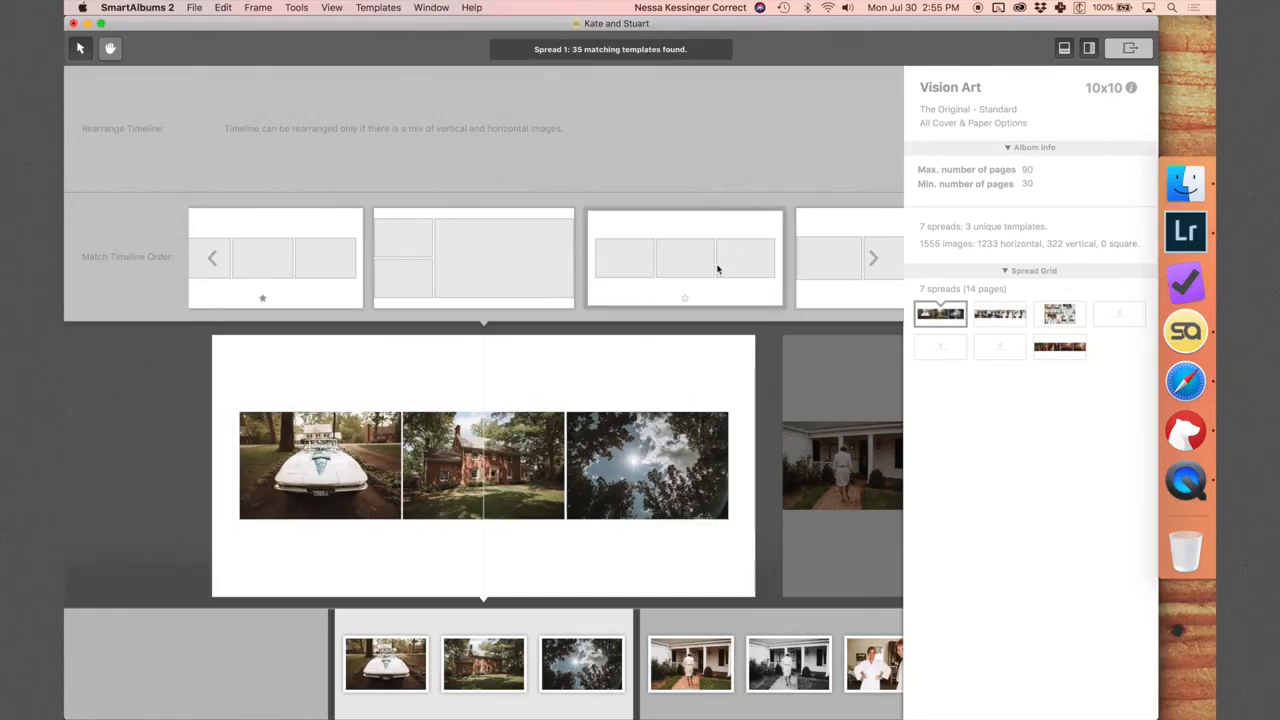
pyautogui.click(706, 251)
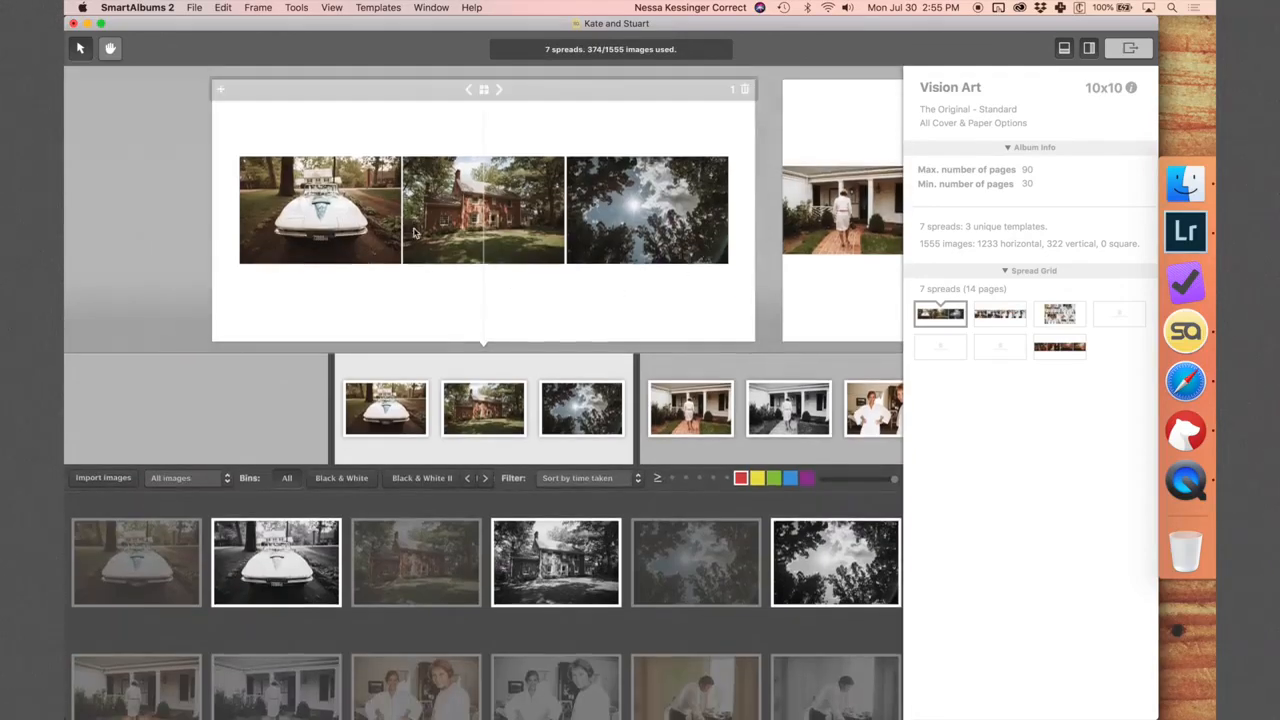
# Cycle spread 1 through alternative three-image layout templates.
pyautogui.click(484, 90)
pyautogui.click(167, 444)
pyautogui.press('Down')
pyautogui.press('Down')
pyautogui.press('Down')
pyautogui.press('Down')
pyautogui.press('Down')
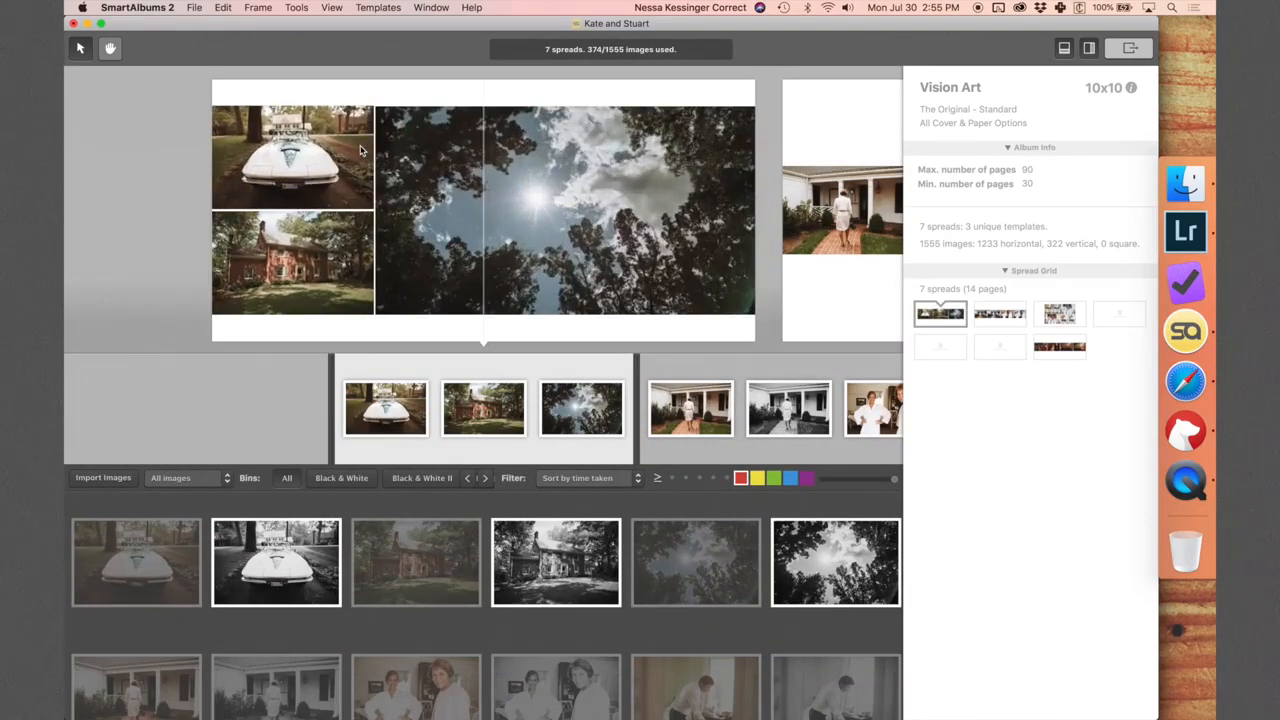
pyautogui.press('Down')
pyautogui.press('Down')
pyautogui.press('Down')
pyautogui.press('Down')
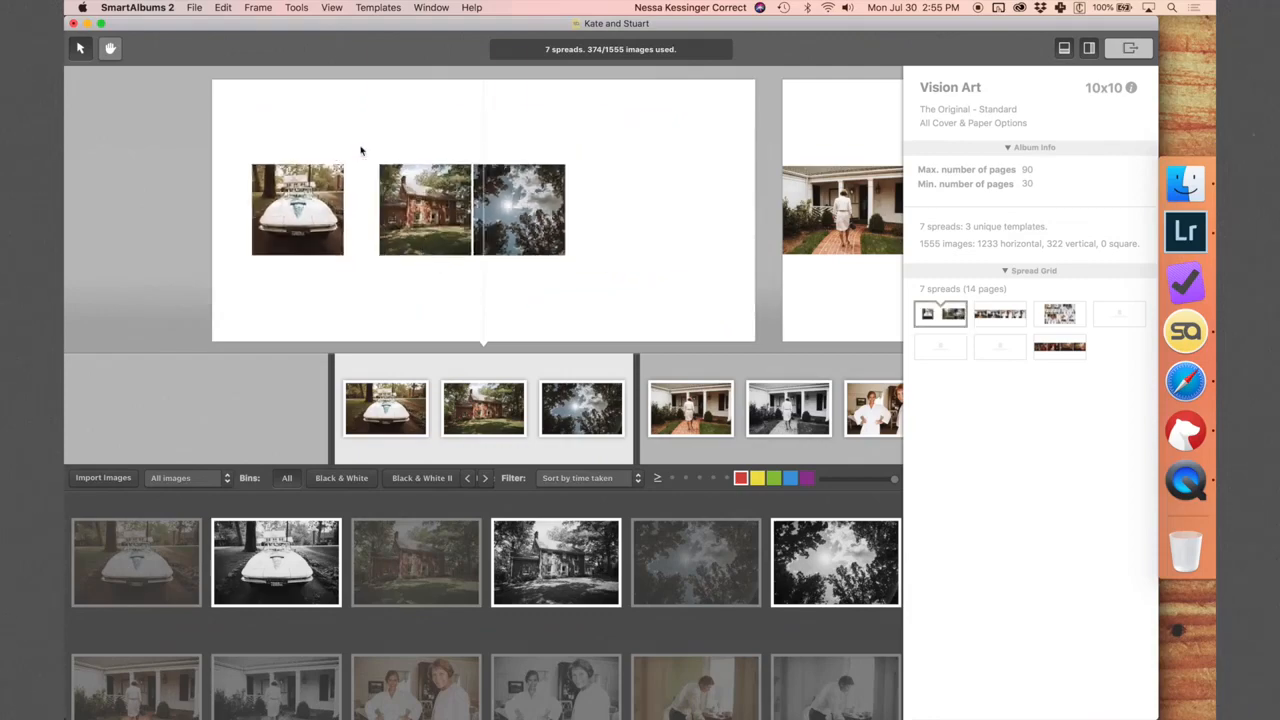
# Mark the three-image templates with one large frame beside two stacked small frames as favorites.
pyautogui.click(485, 90)
pyautogui.click(573, 271)
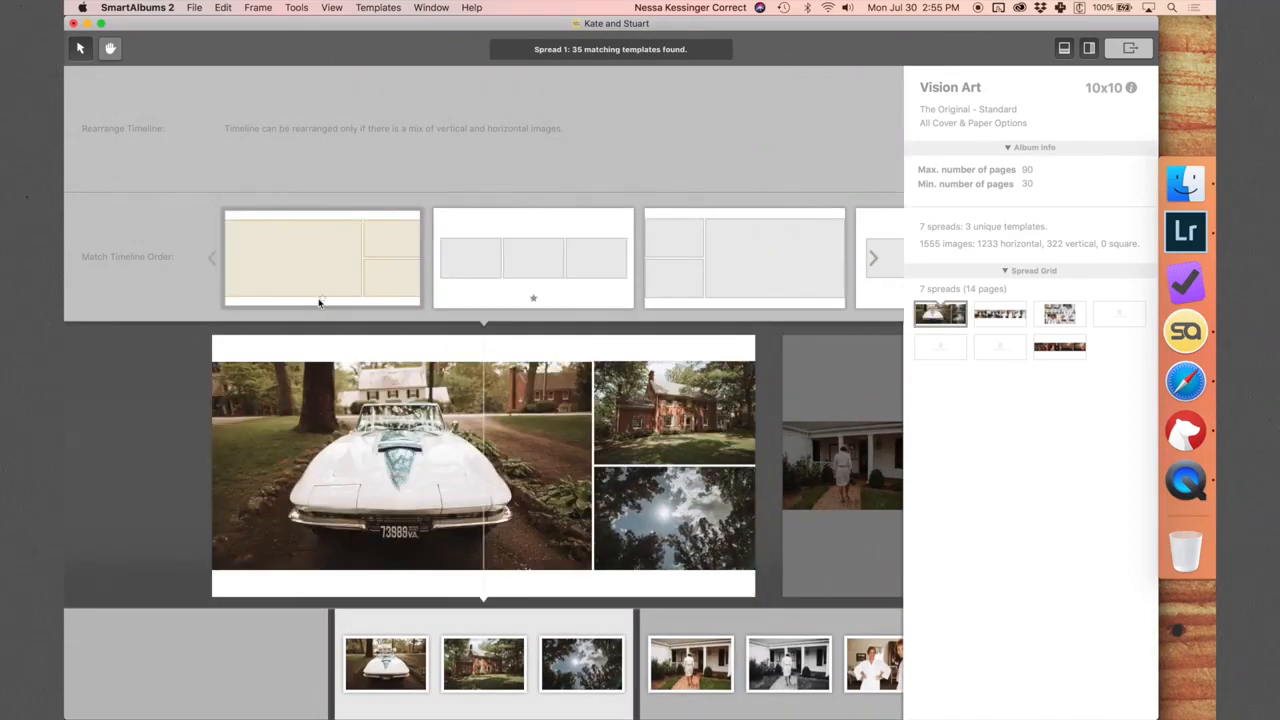
pyautogui.click(320, 300)
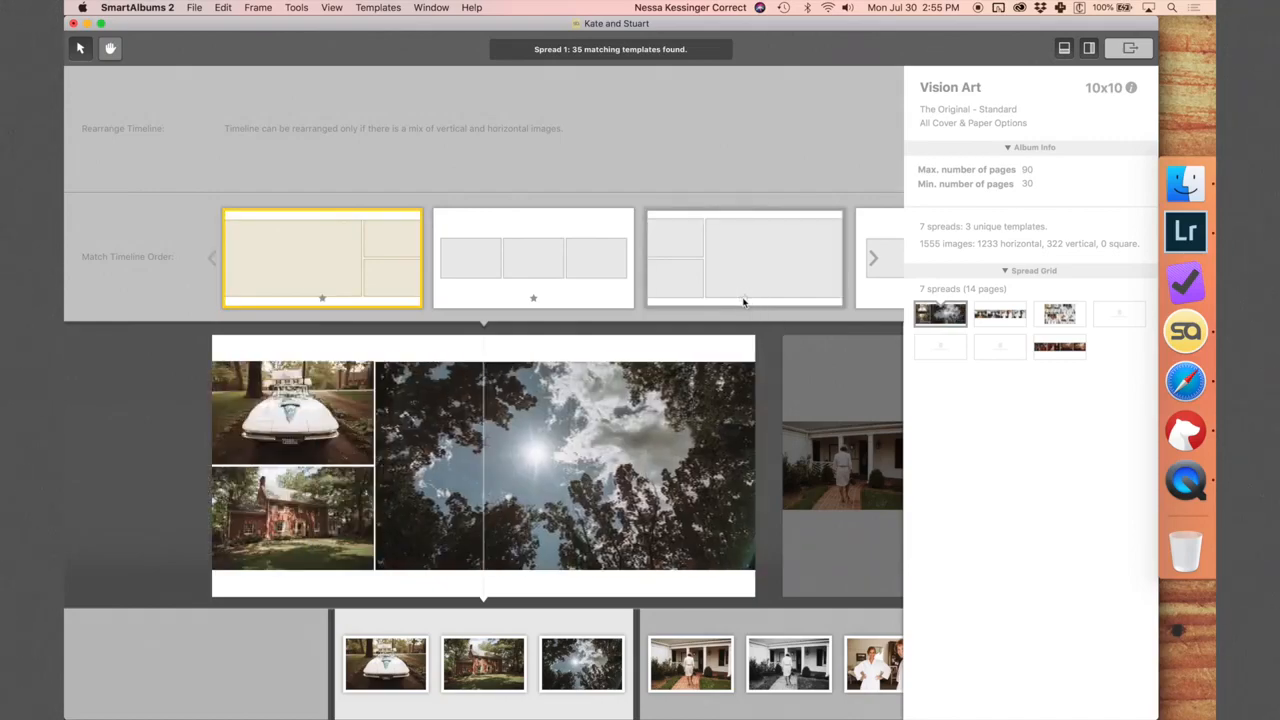
# Apply the three-in-a-row template to spread 1 and move the white car photo to the end of the row.
pyautogui.hscroll(3, 608, 277)
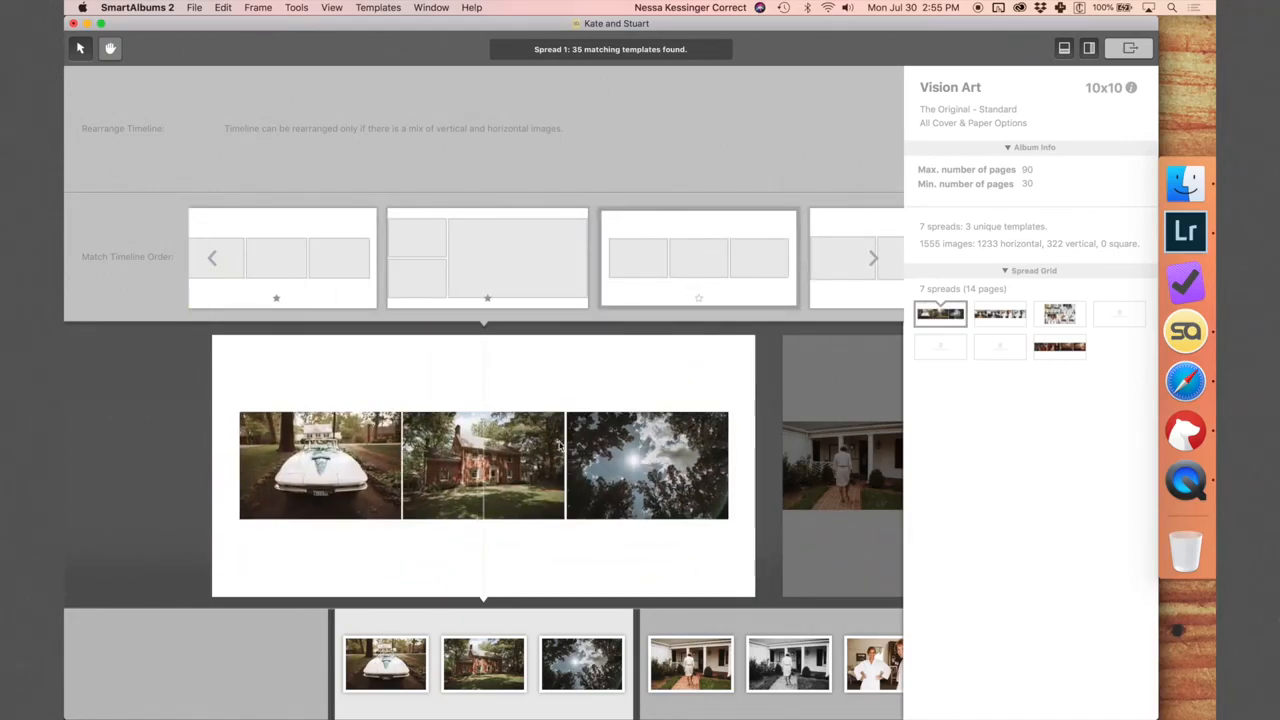
pyautogui.click(560, 446)
pyautogui.moveTo(338, 247); pyautogui.dragTo(603, 241)
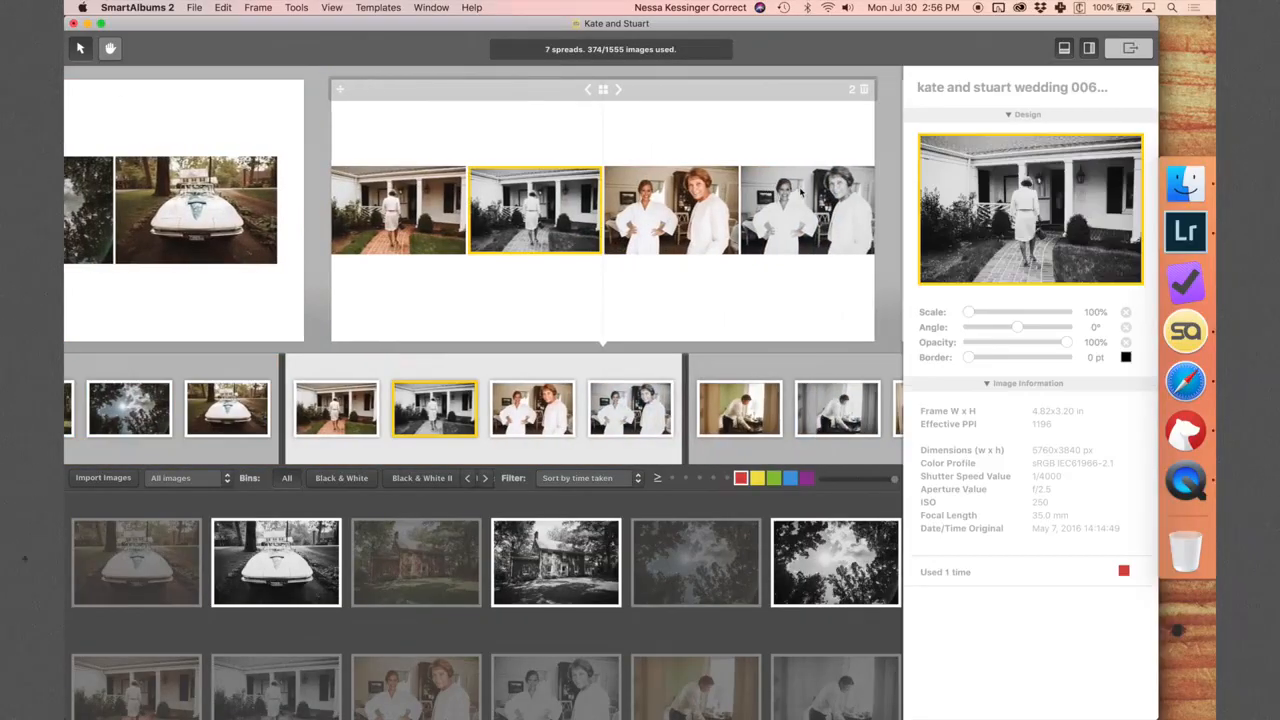
# Delete the black-and-white duplicates of the porch and robe photos from spread 2.
pyautogui.keyDown('super'); pyautogui.click(800, 192); pyautogui.keyUp('super')
pyautogui.press('BackSpace')
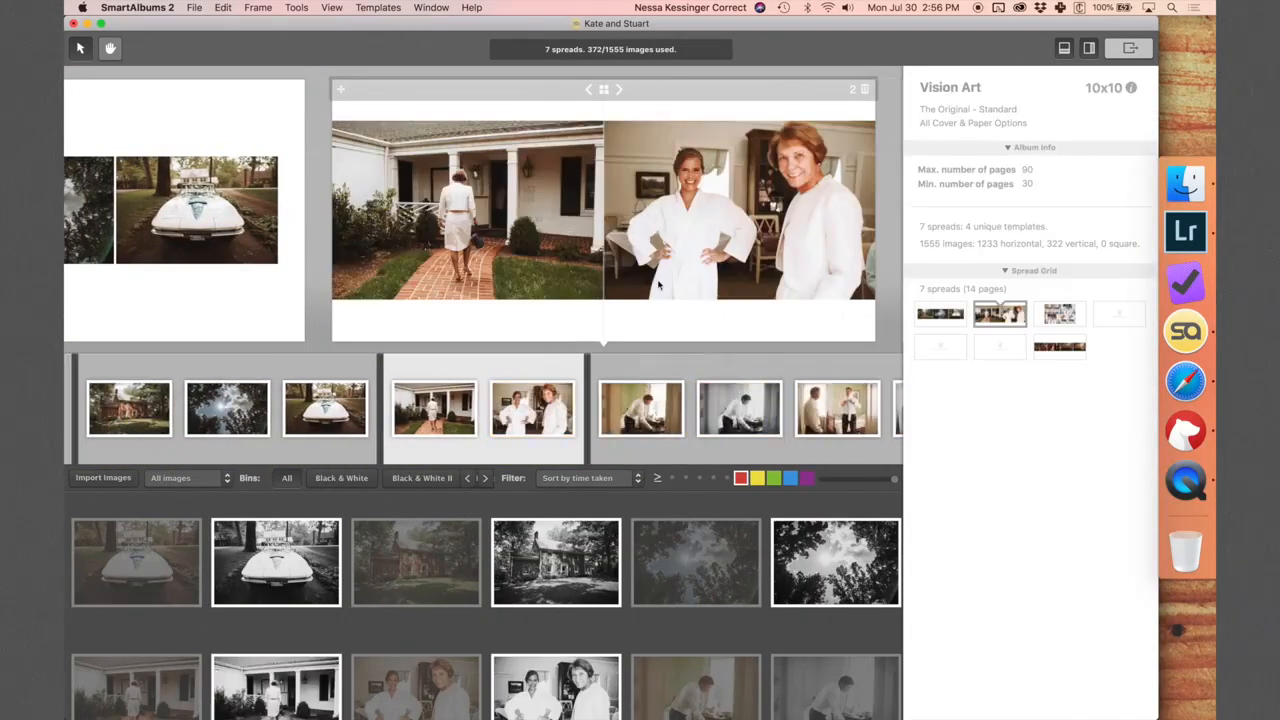
# Move the two bridesmaids group-hug photos from spread 3 into spread 2 and delete the black-and-white version.
pyautogui.click(695, 418)
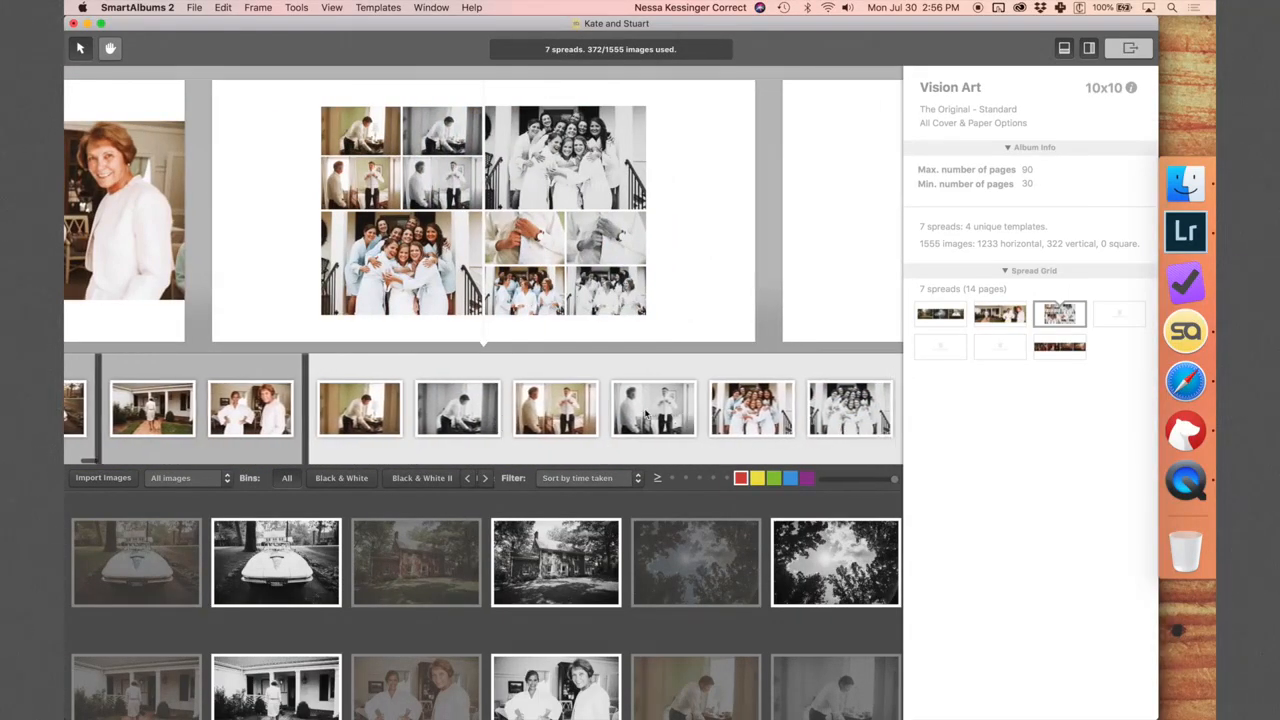
pyautogui.click(566, 410)
pyautogui.keyDown('super'); pyautogui.click(680, 424); pyautogui.keyUp('super')
pyautogui.moveTo(566, 425); pyautogui.dragTo(284, 415)
pyautogui.click(683, 210)
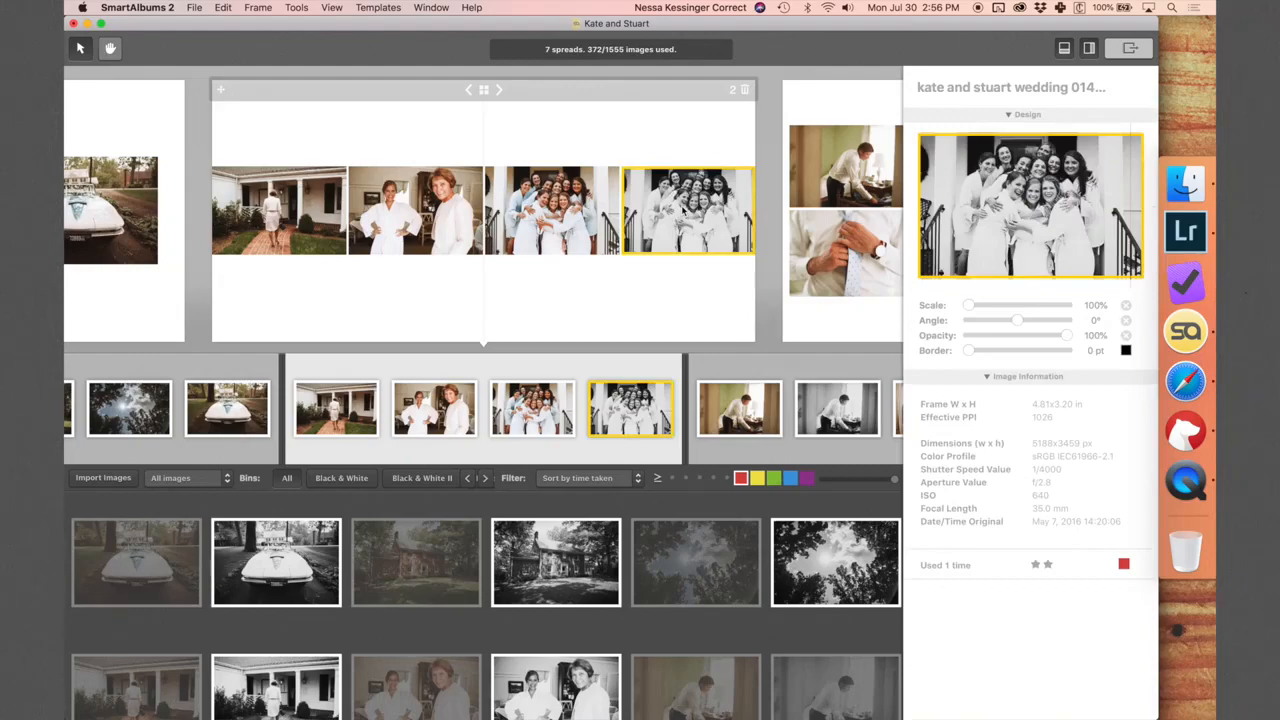
pyautogui.press('Delete')
# Apply a template to spread 2 with one large image on the left page and two stacked images on the right page.
pyautogui.click(484, 91)
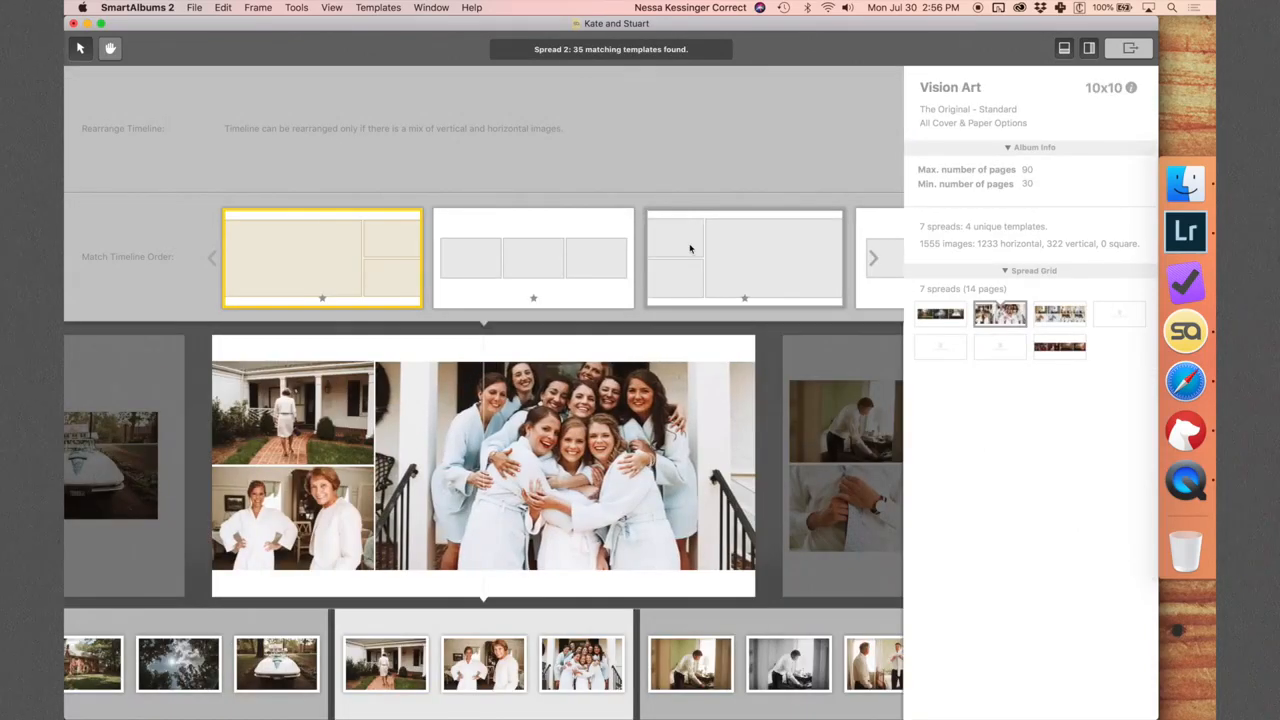
pyautogui.hscroll(5, 634, 289)
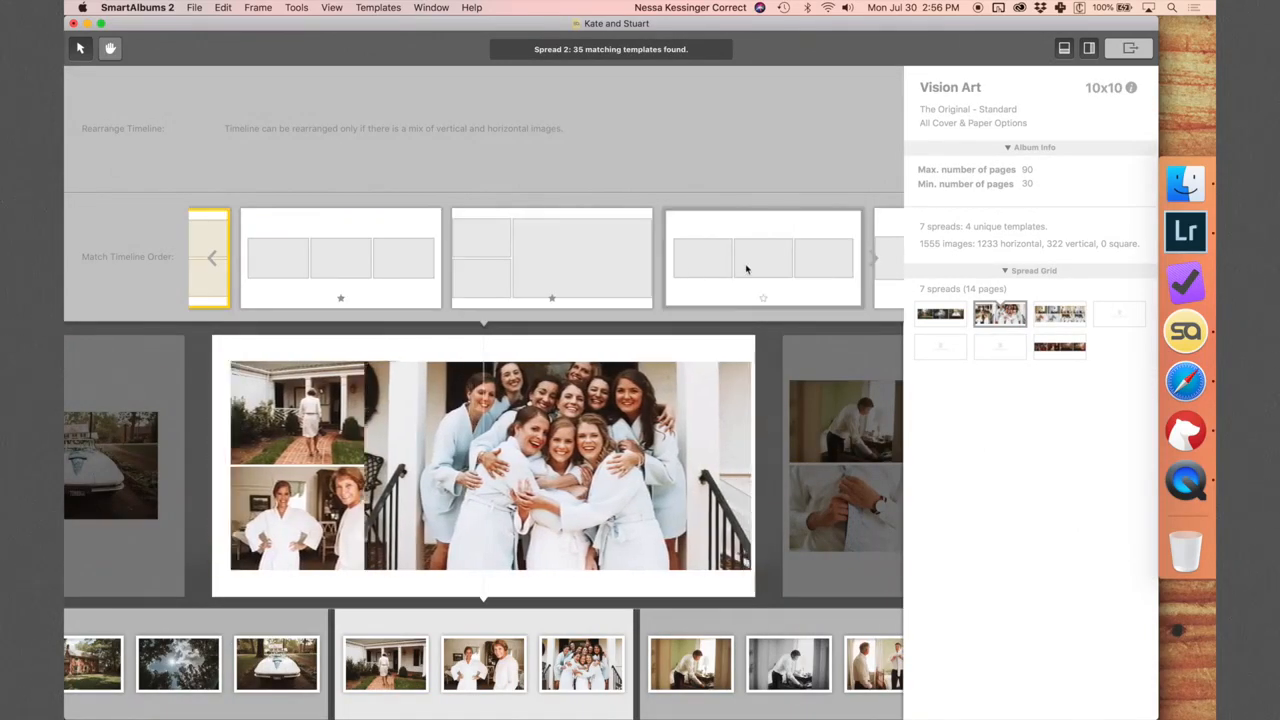
pyautogui.hscroll(3, 747, 267)
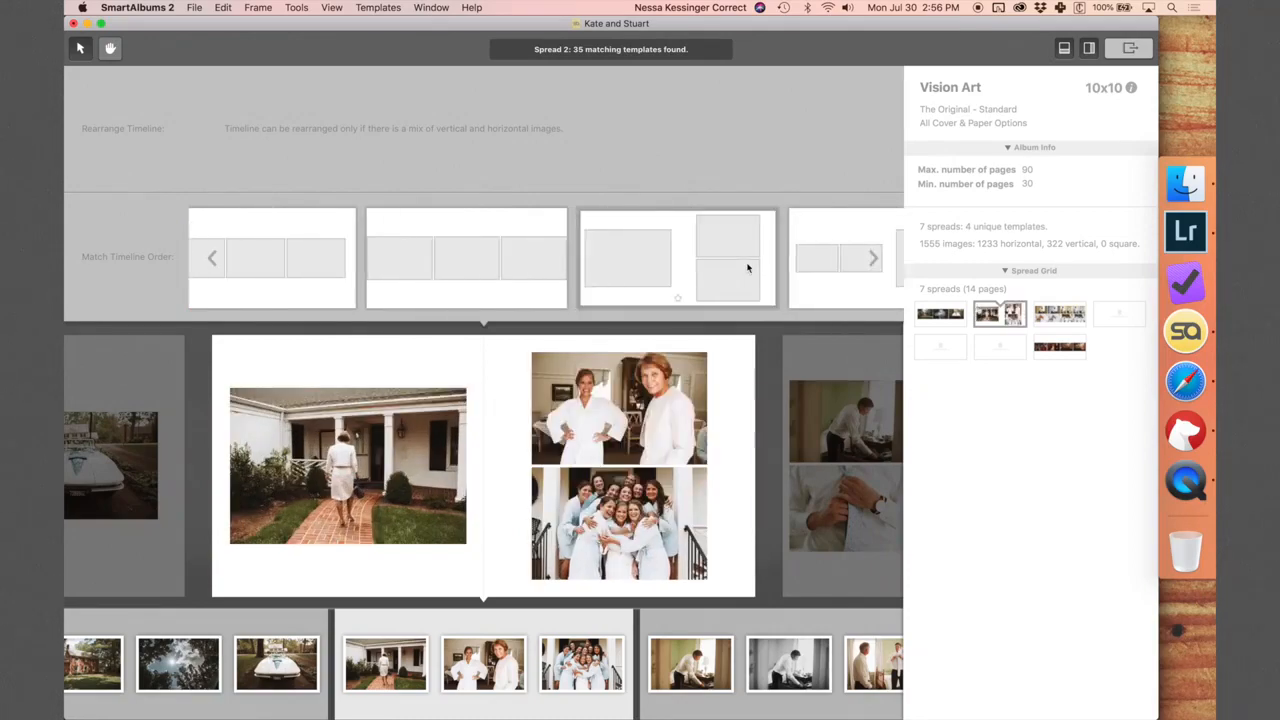
pyautogui.hscroll(3, 743, 266)
pyautogui.click(623, 260)
# Rearrange spread 2 so the group-hug photo fills the large frame and the porch photo sits above the robe photo.
pyautogui.moveTo(625, 257); pyautogui.dragTo(420, 228)
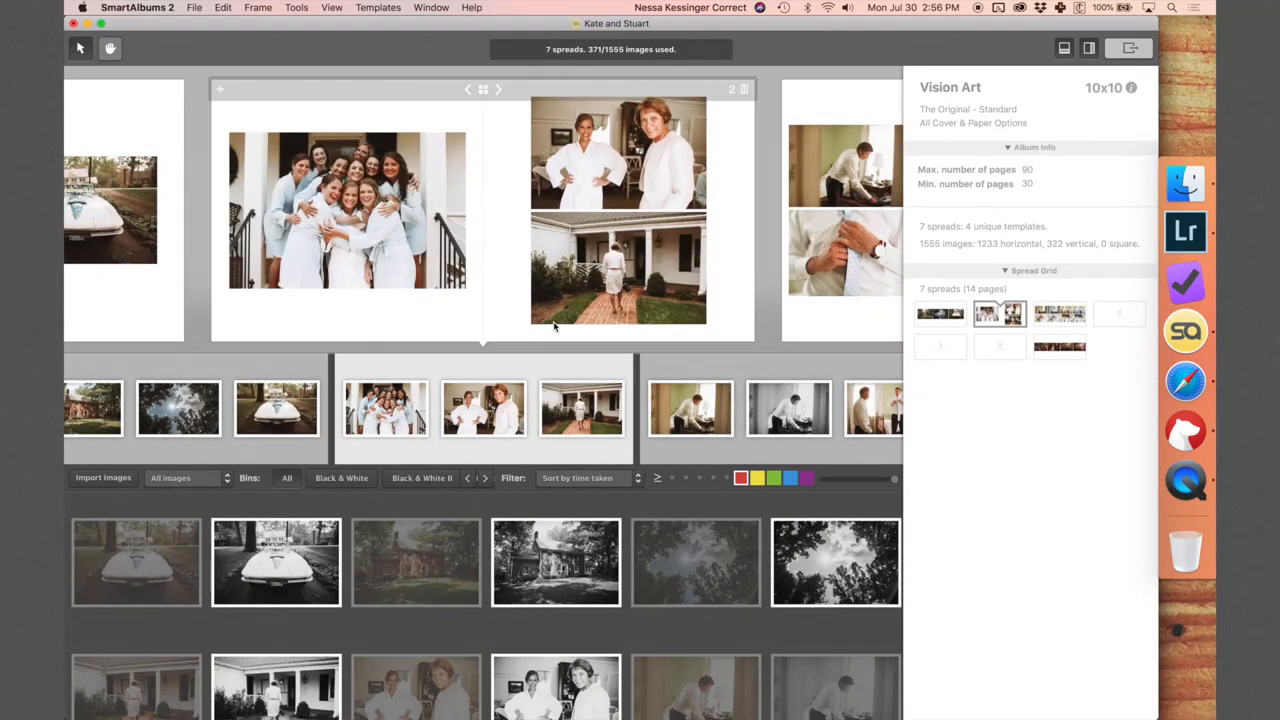
pyautogui.click(652, 195)
pyautogui.click(660, 262)
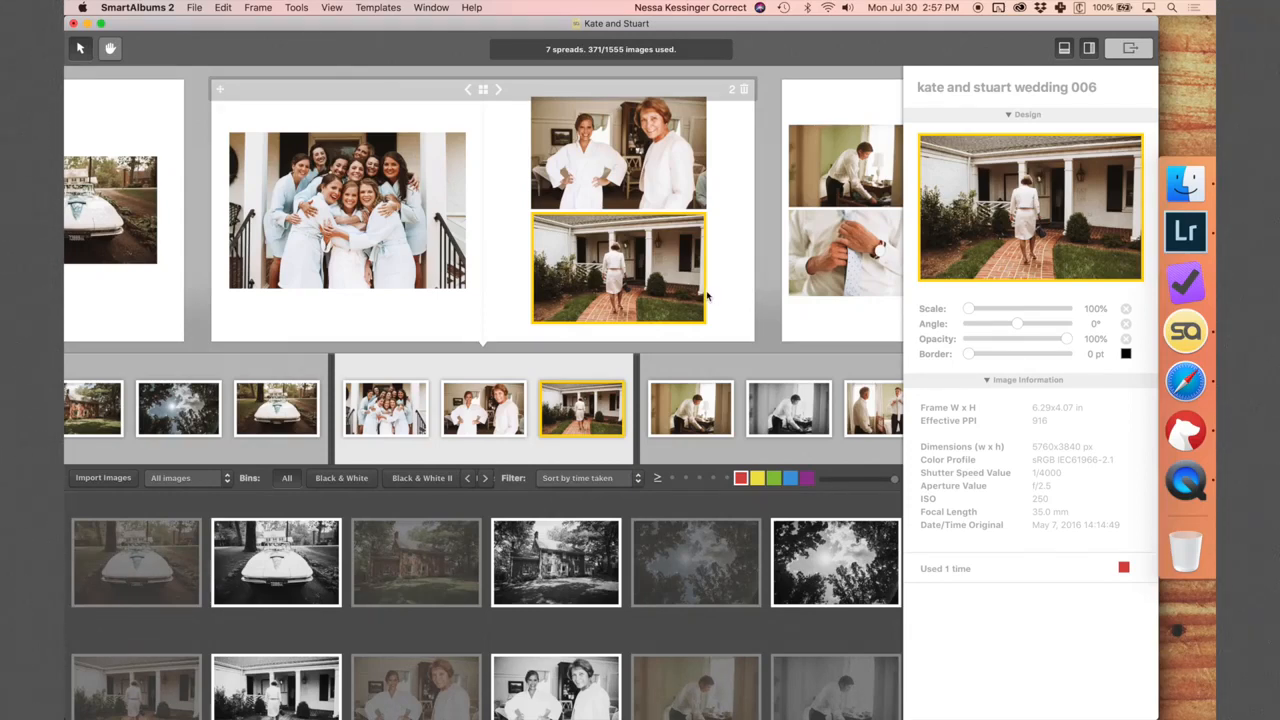
pyautogui.moveTo(653, 261); pyautogui.dragTo(653, 258)
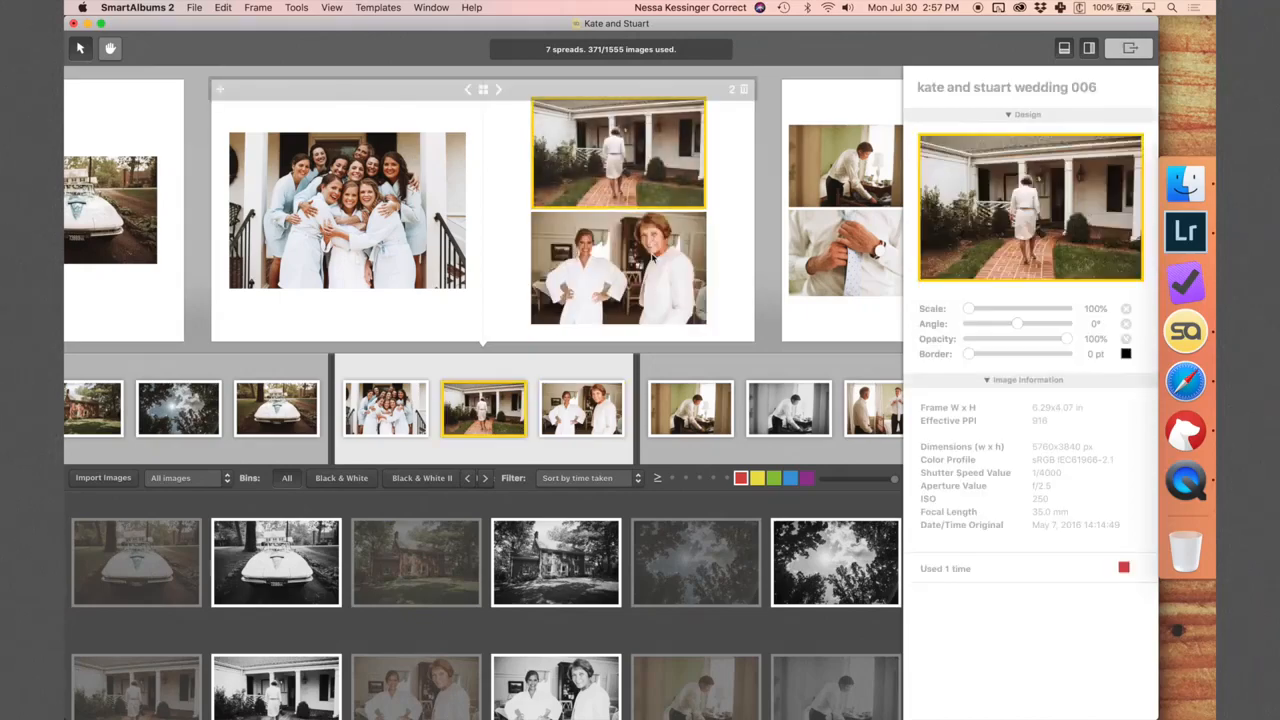
# Review the matching templates for spread 2 and return with the current layout.
pyautogui.click(736, 244)
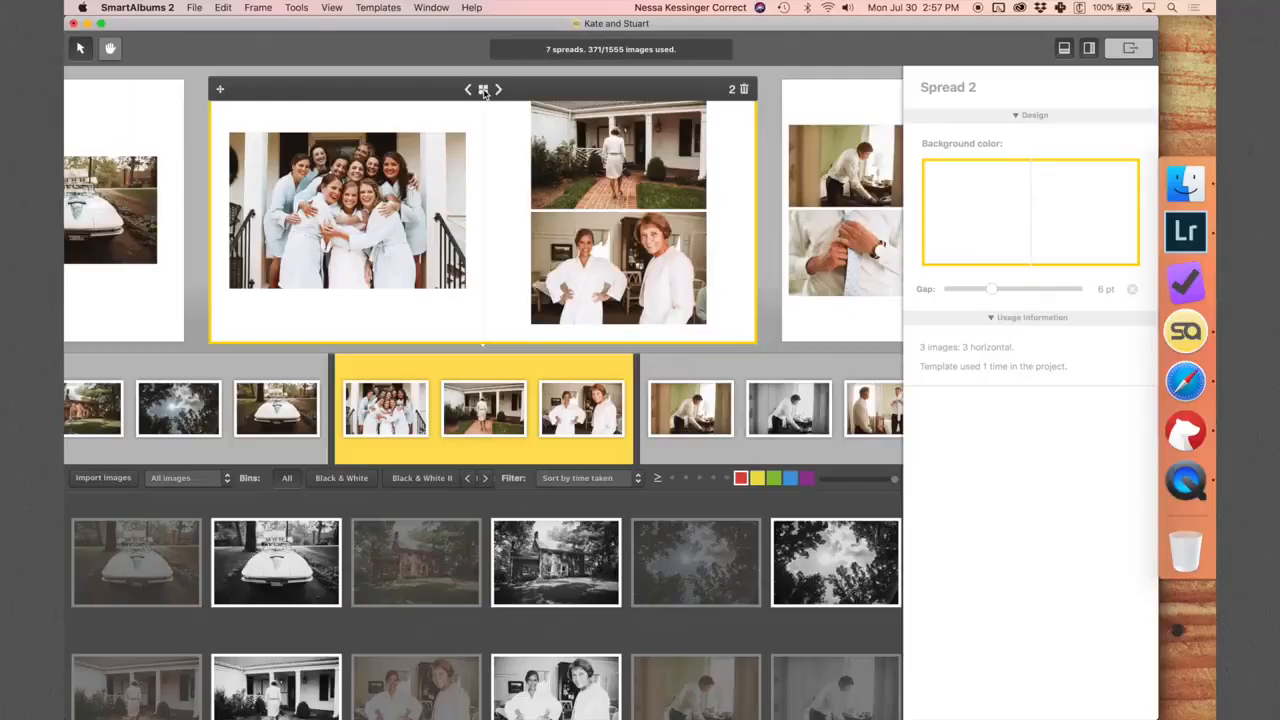
pyautogui.click(482, 90)
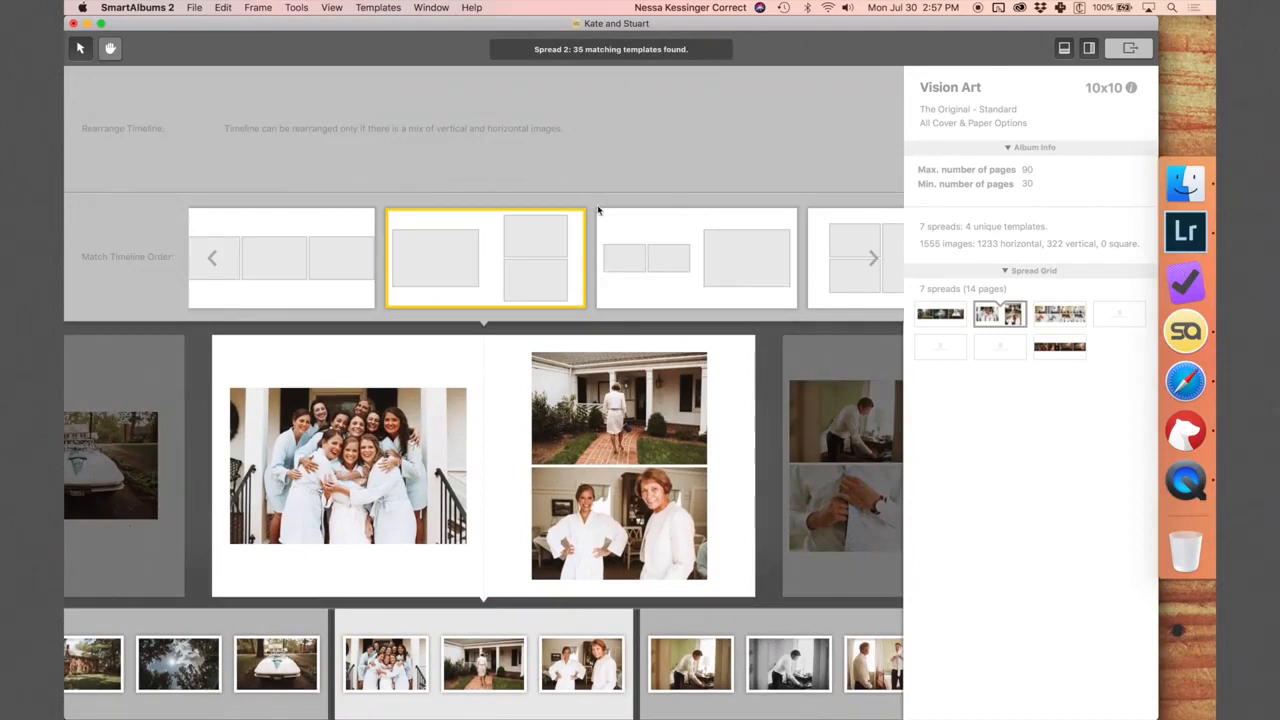
pyautogui.doubleClick(527, 210)
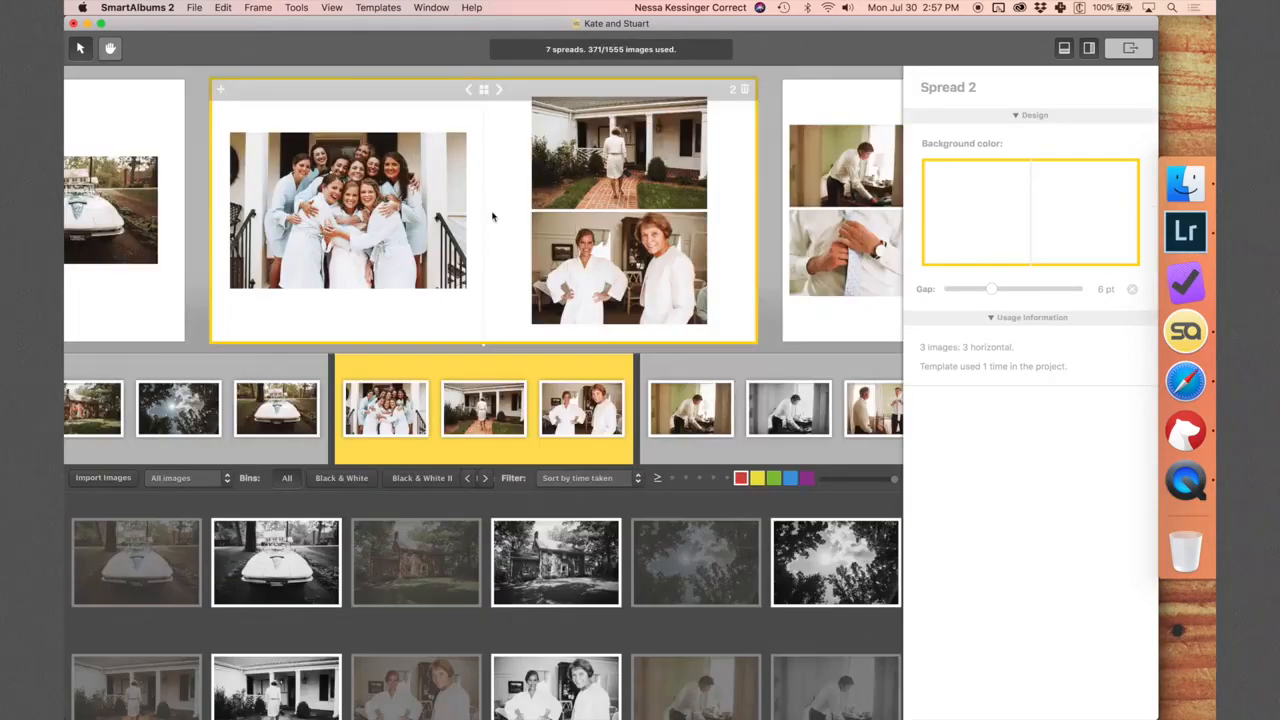
# In spread 2's design view, move the group-hug photo to the right page and the two stacked photos to the left page.
pyautogui.click(425, 258)
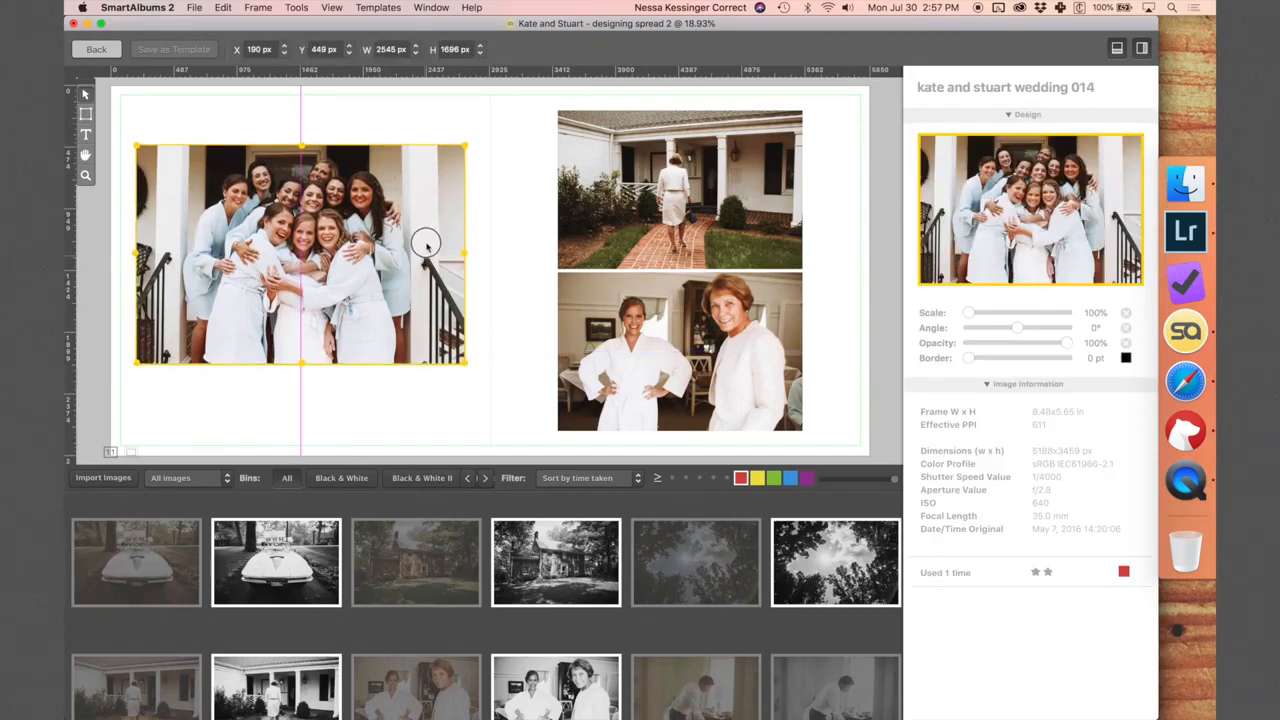
pyautogui.moveTo(425, 258); pyautogui.dragTo(750, 277)
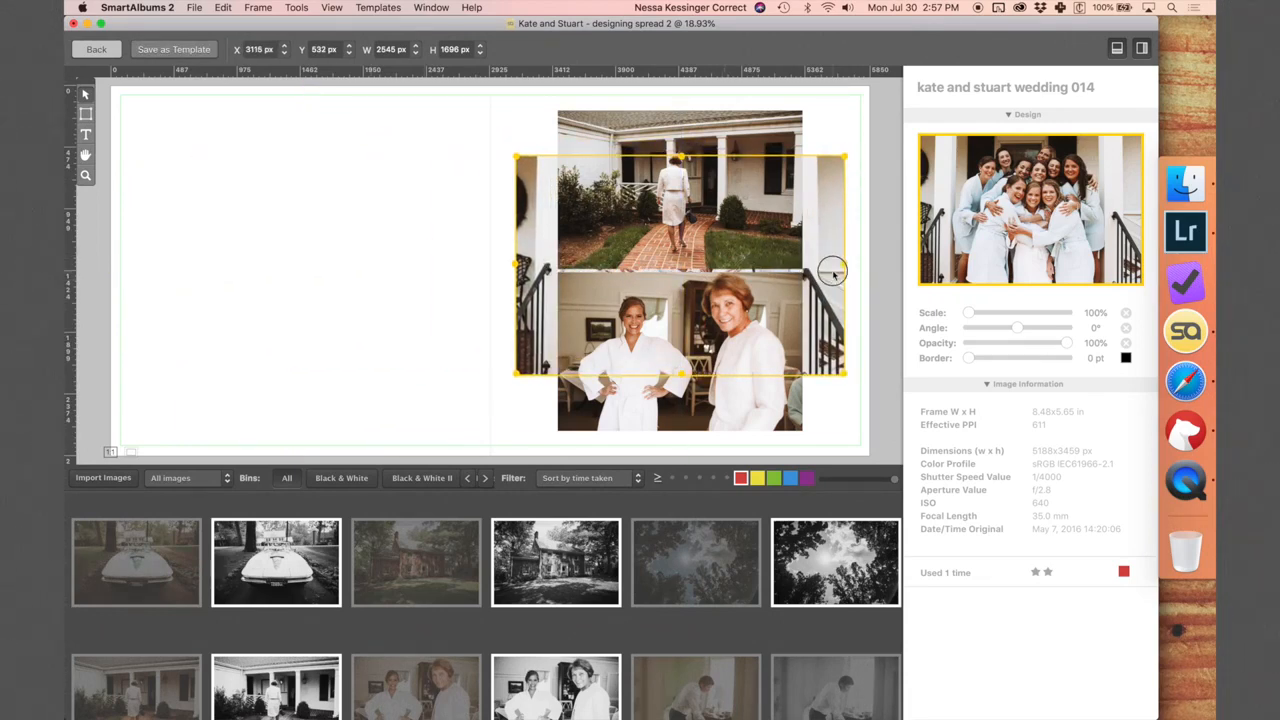
pyautogui.moveTo(832, 271); pyautogui.dragTo(836, 281)
pyautogui.click(771, 268)
pyautogui.keyDown('shift'); pyautogui.click(755, 380); pyautogui.keyUp('shift')
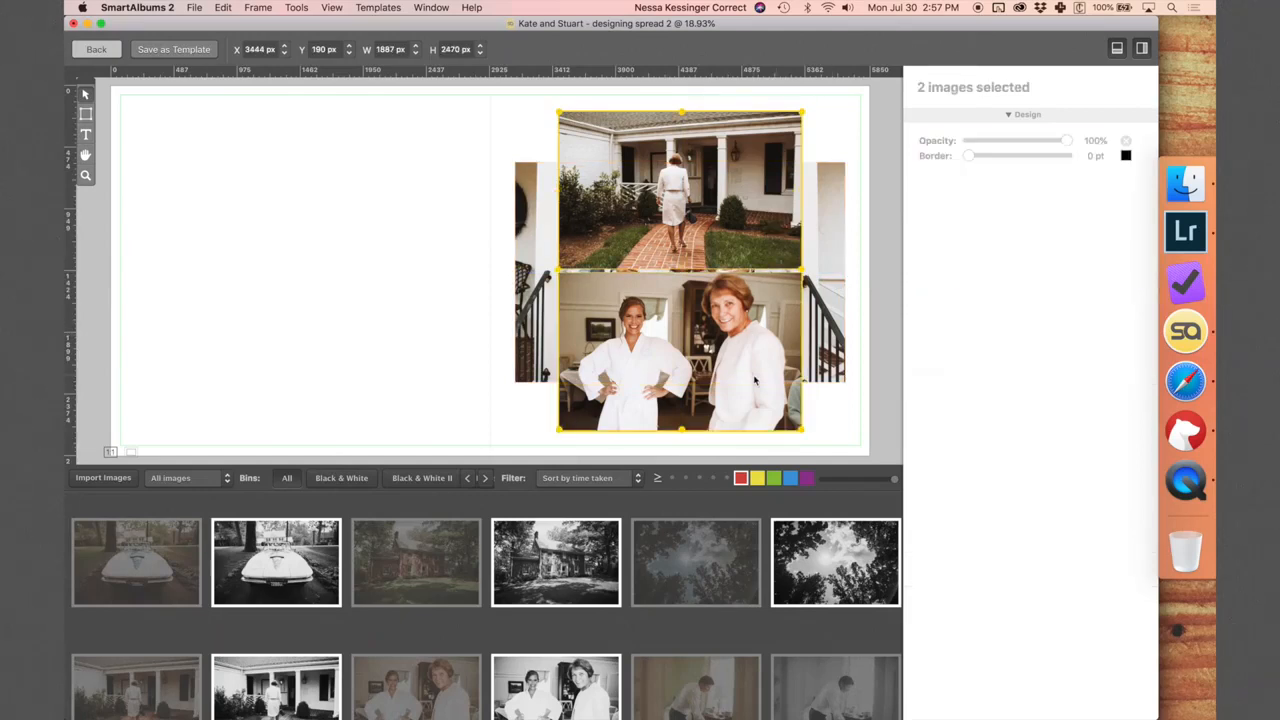
pyautogui.moveTo(749, 362); pyautogui.dragTo(360, 362)
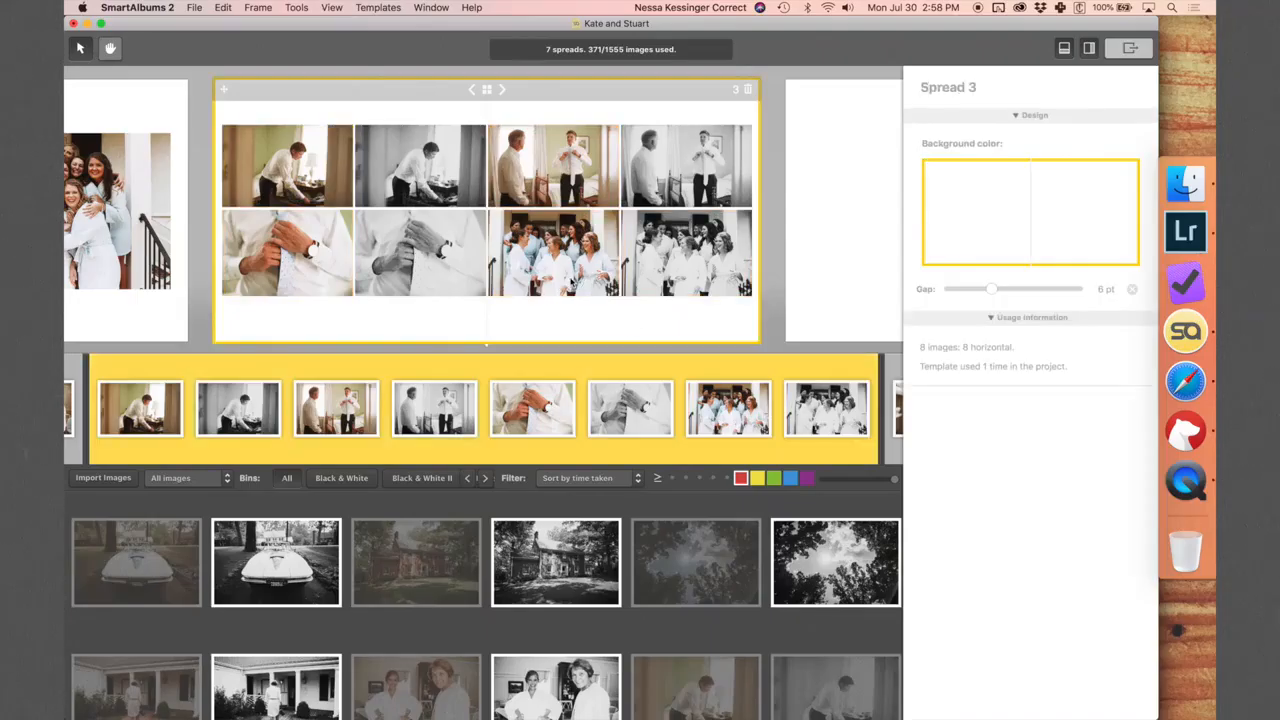
# Move the color photo of the laughing bridesmaids in robes from spread 3 into spread 2.
pyautogui.click(572, 284)
pyautogui.moveTo(567, 237); pyautogui.dragTo(166, 320)
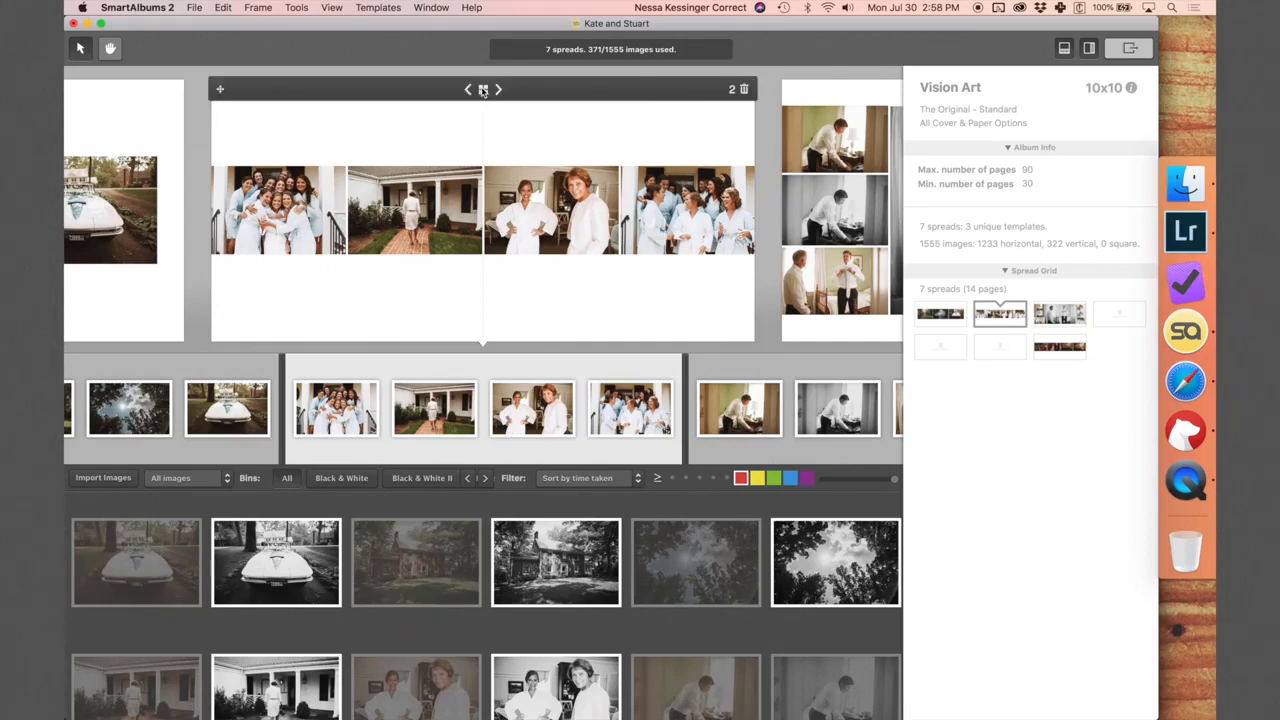
# Cycle spread 2 through alternative four-image layout templates.
pyautogui.press('Down')
pyautogui.press('Down')
pyautogui.press('Down')
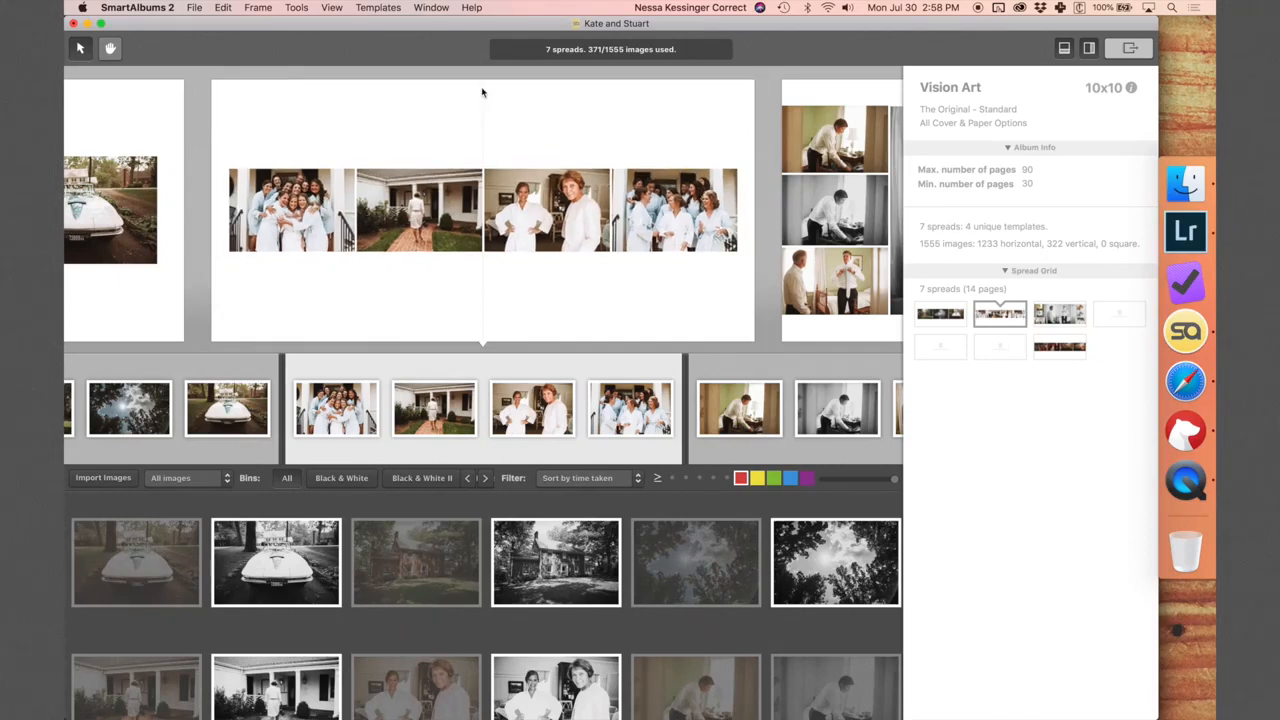
pyautogui.press('Down')
pyautogui.press('Down')
pyautogui.press('Down')
pyautogui.press('Down')
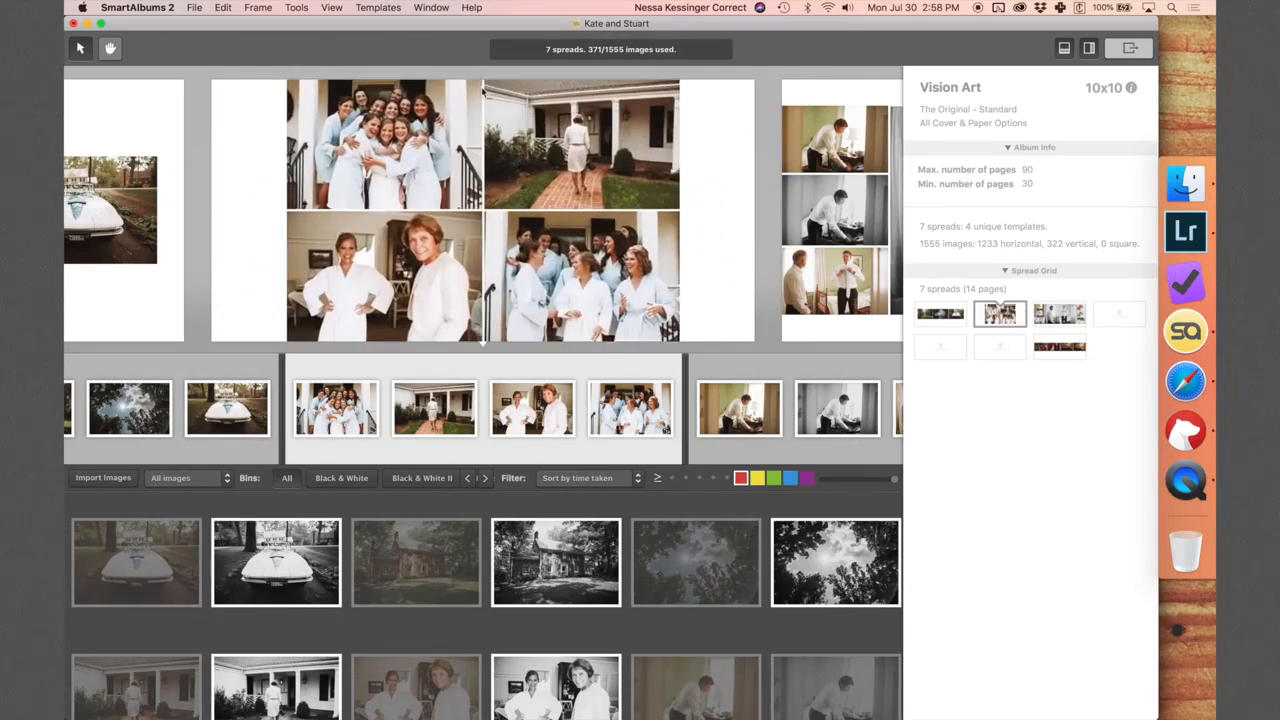
# Apply a four-image template to spread 2 with two stacked photos on each page.
pyautogui.click(481, 92)
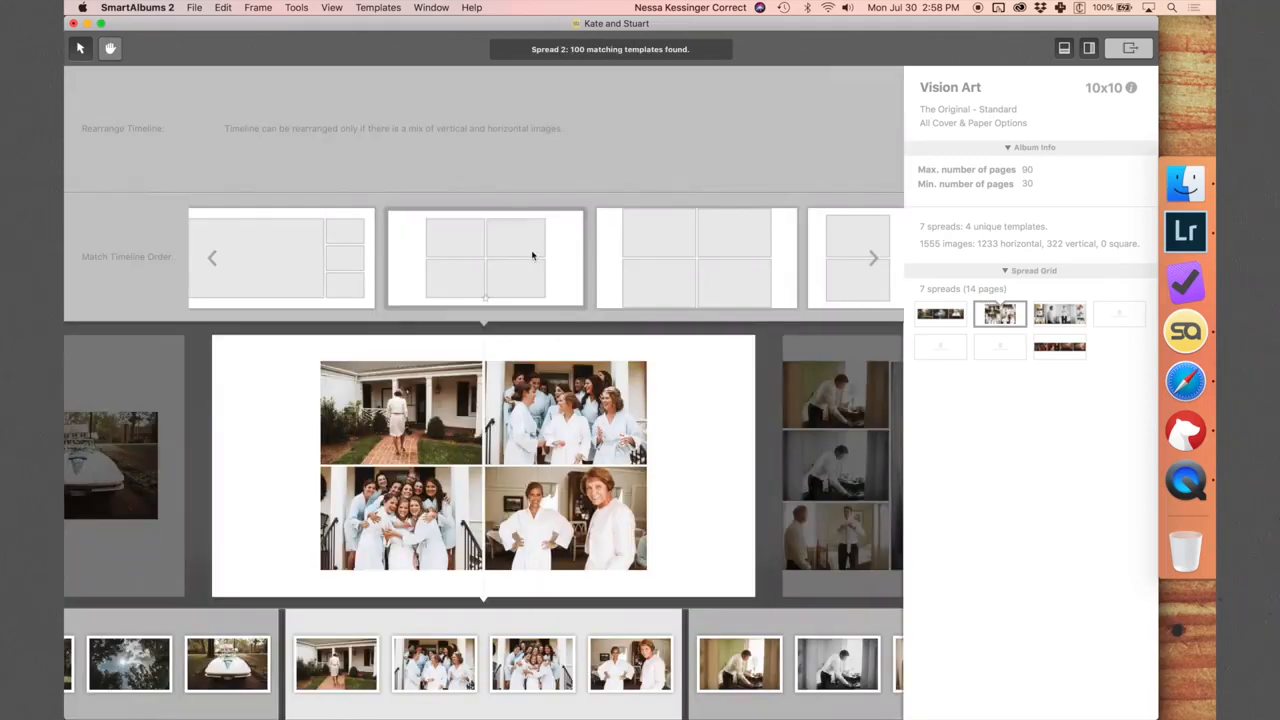
pyautogui.click(680, 247)
pyautogui.click(682, 246)
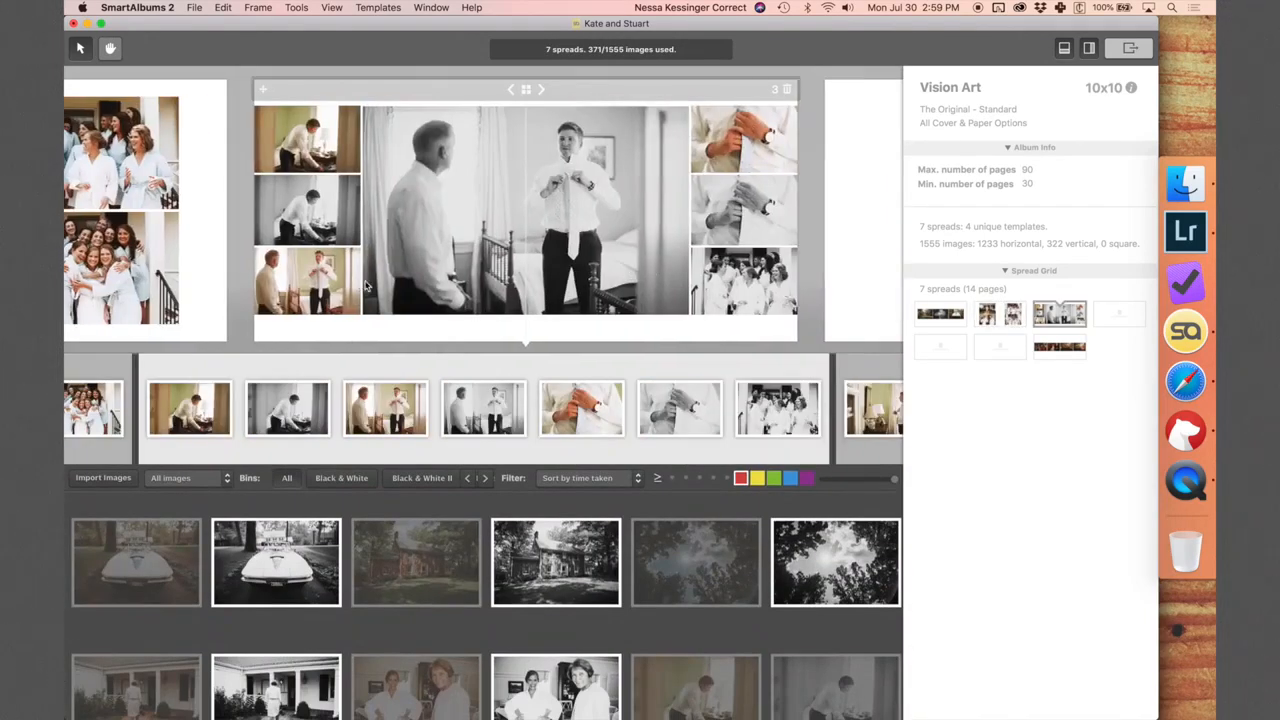
# Remove the three color groom photos from spread 3, keeping their black-and-white versions.
pyautogui.click(318, 290)
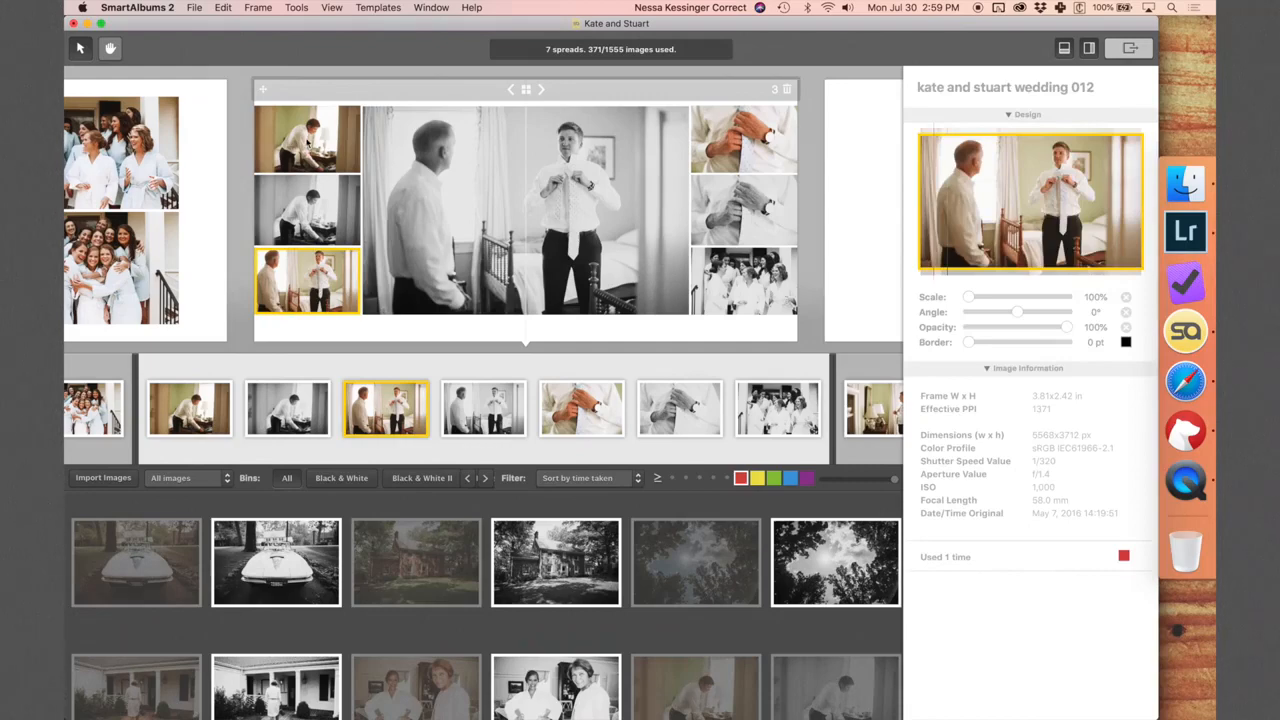
pyautogui.keyDown('shift'); pyautogui.click(308, 142); pyautogui.keyUp('shift')
pyautogui.press('Delete')
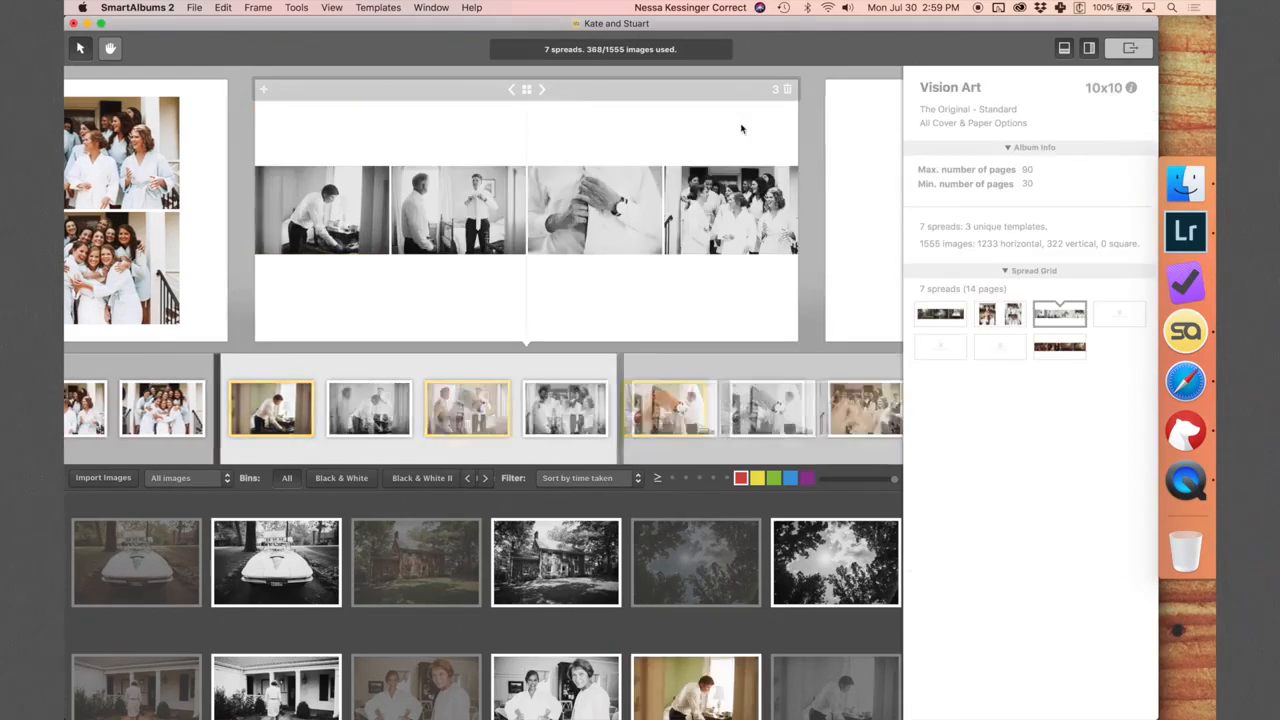
# Reduce spread 3 to its three groom photos and apply the template with a centered row of three images.
pyautogui.click(527, 91)
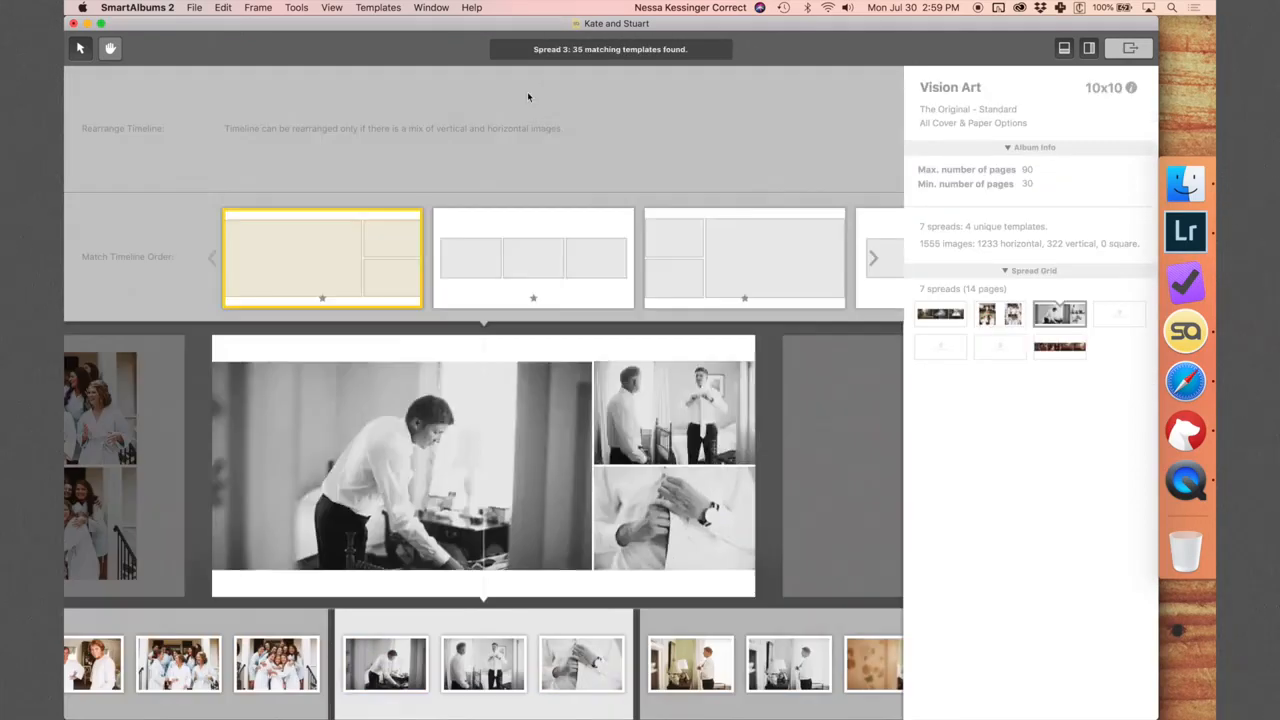
pyautogui.hscroll(5, 761, 268)
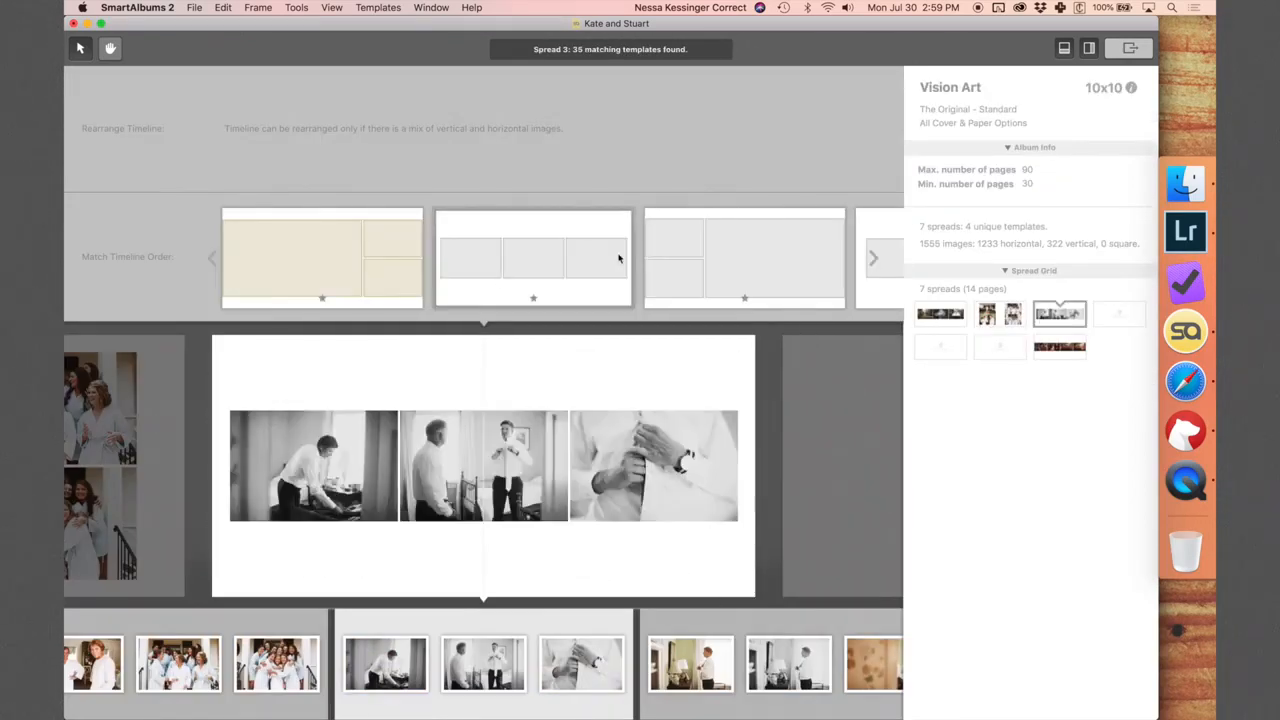
pyautogui.click(614, 257)
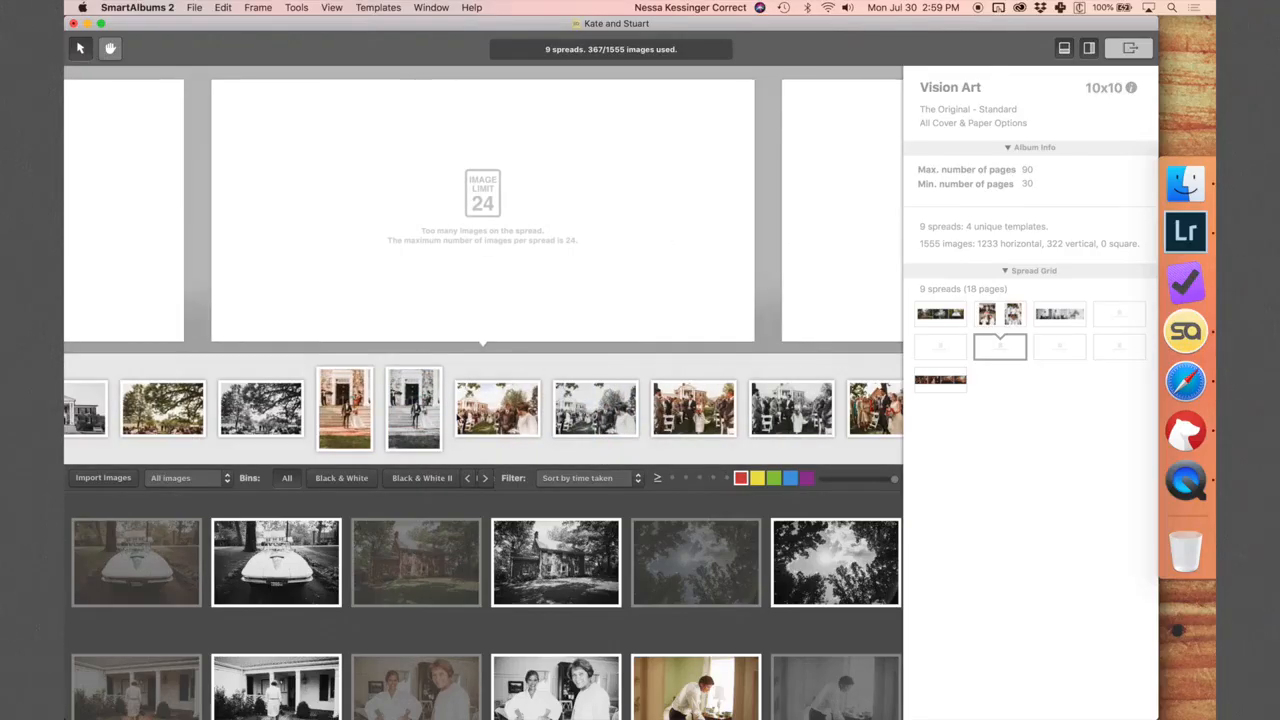
# Split the timeline after the vertical photos of the columned house so the outdoor ceremony photos start a new spread.
pyautogui.hscroll(-10, 363, 432)
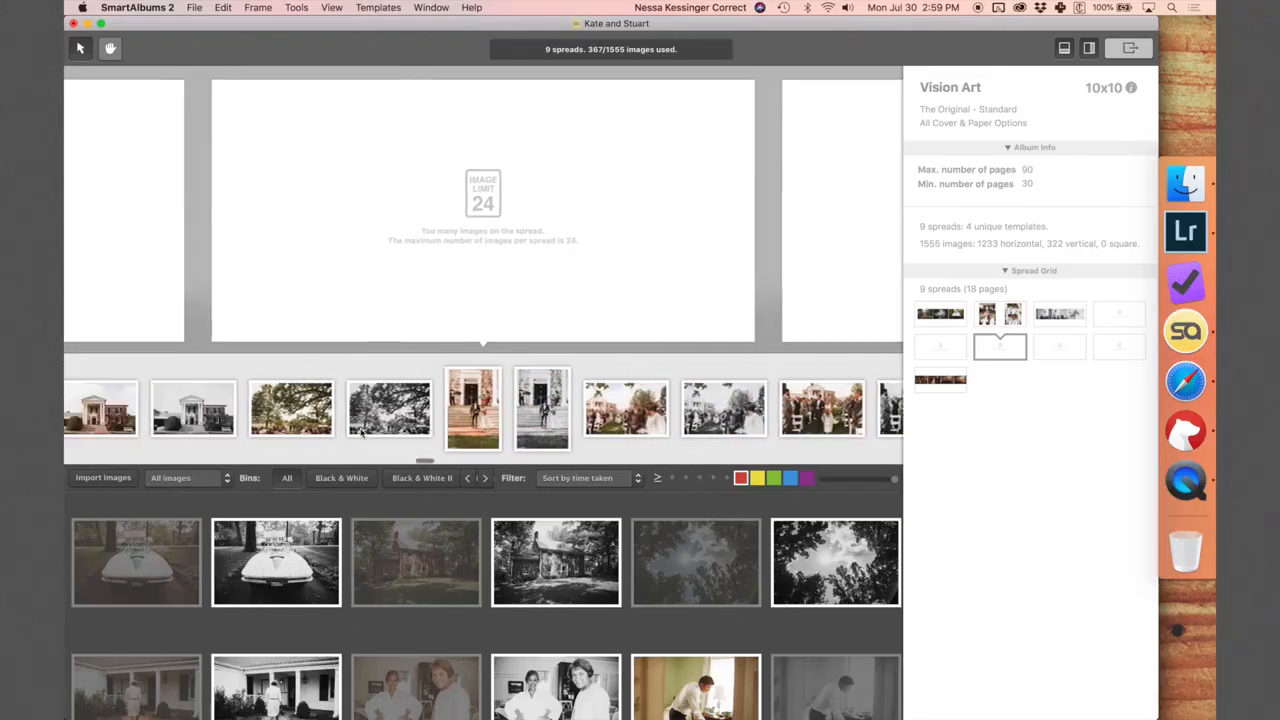
pyautogui.hscroll(-5, 363, 432)
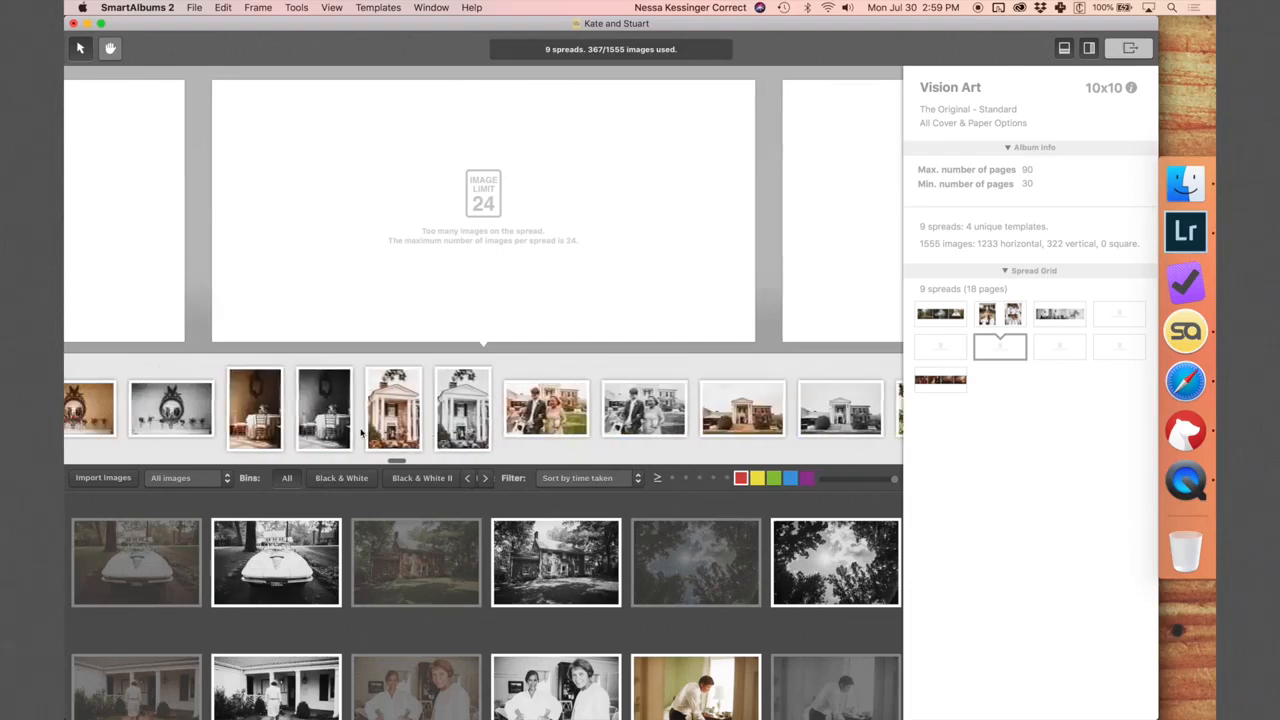
pyautogui.click(515, 427)
pyautogui.hscroll(15, 571, 408)
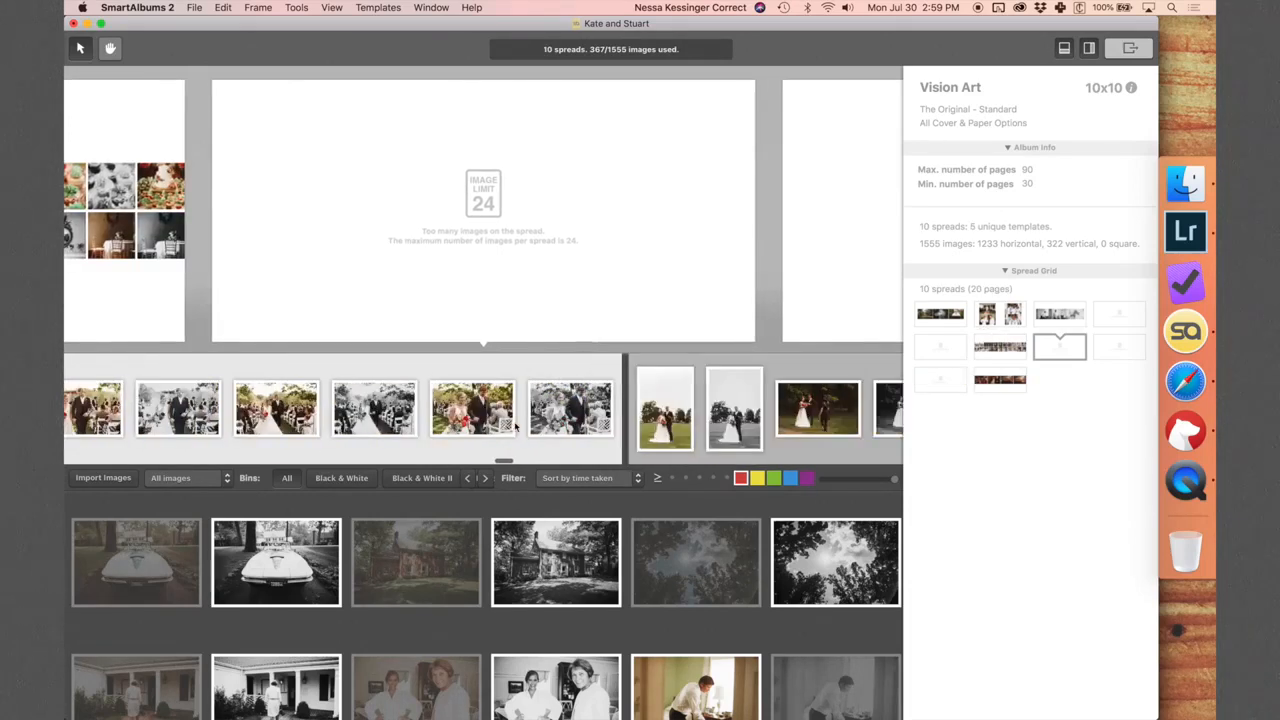
# Split the photos after the ceremony into separate spreads, with the blue night tree shots and the cake-cutting photos each starting one.
pyautogui.hscroll(15, 583, 425)
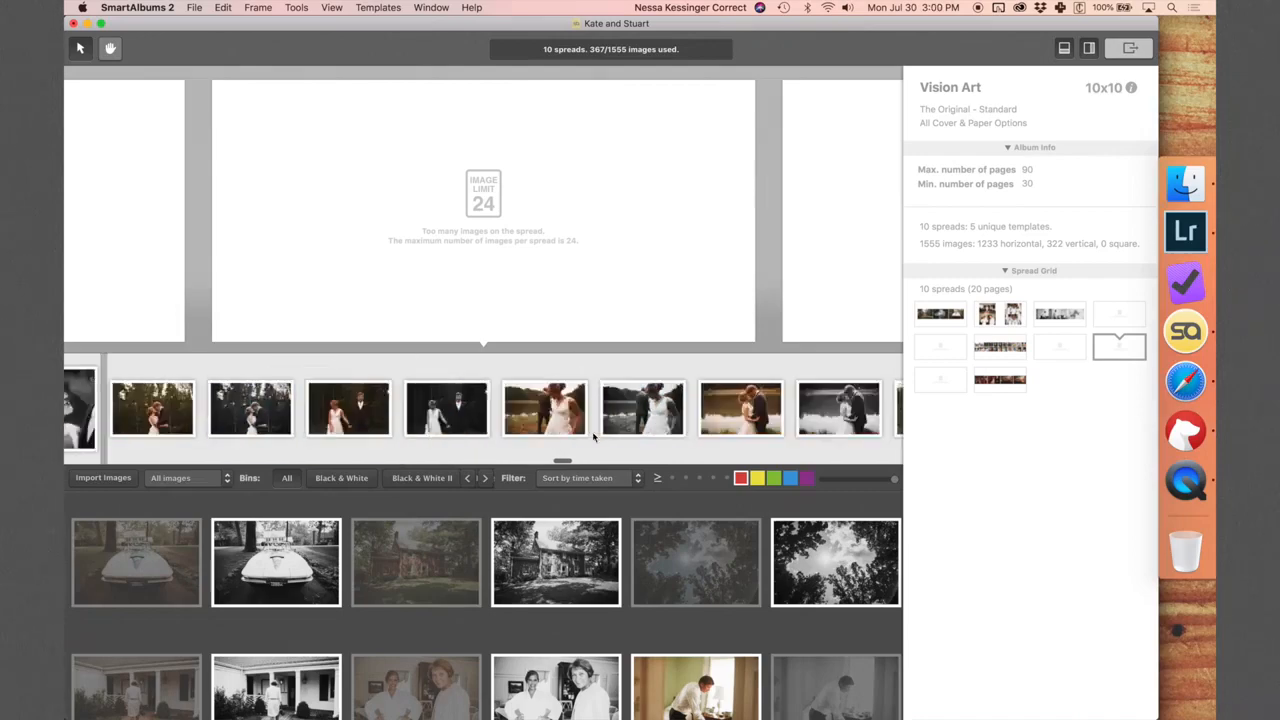
pyautogui.click(587, 420)
pyautogui.hscroll(3, 600, 427)
pyautogui.click(568, 420)
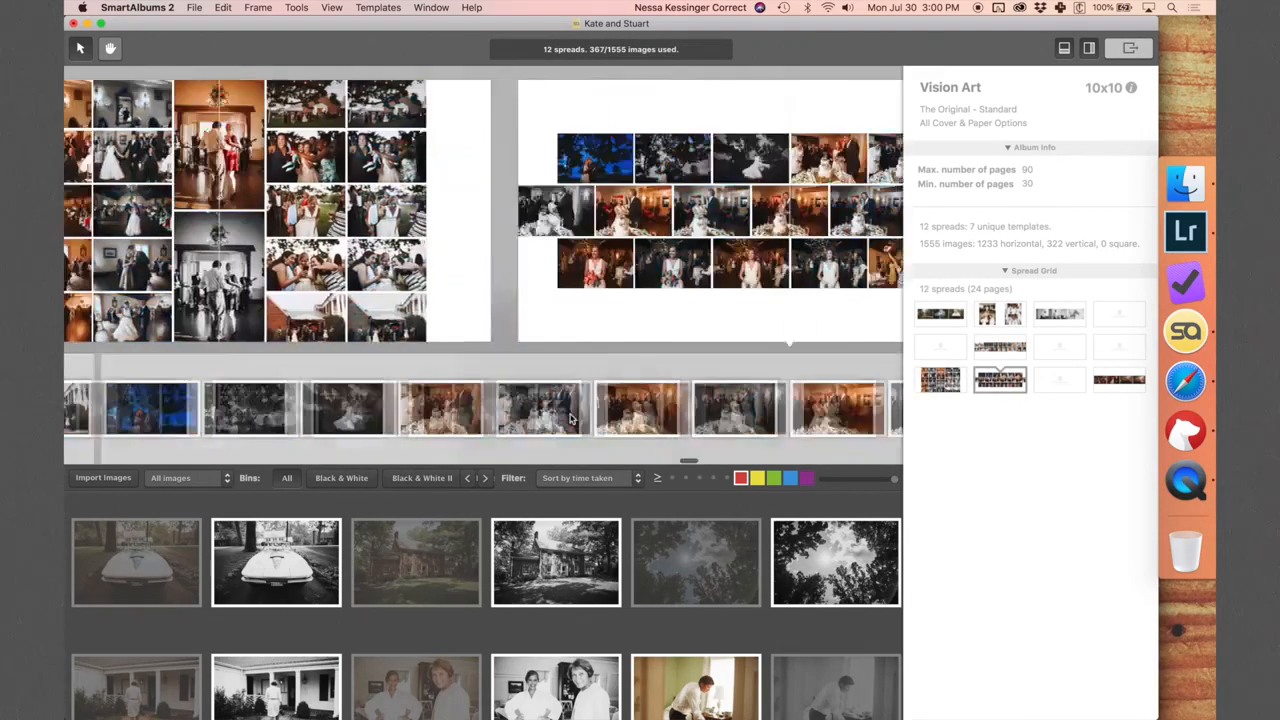
pyautogui.hscroll(5, 520, 415)
pyautogui.click(494, 415)
pyautogui.hscroll(5, 520, 418)
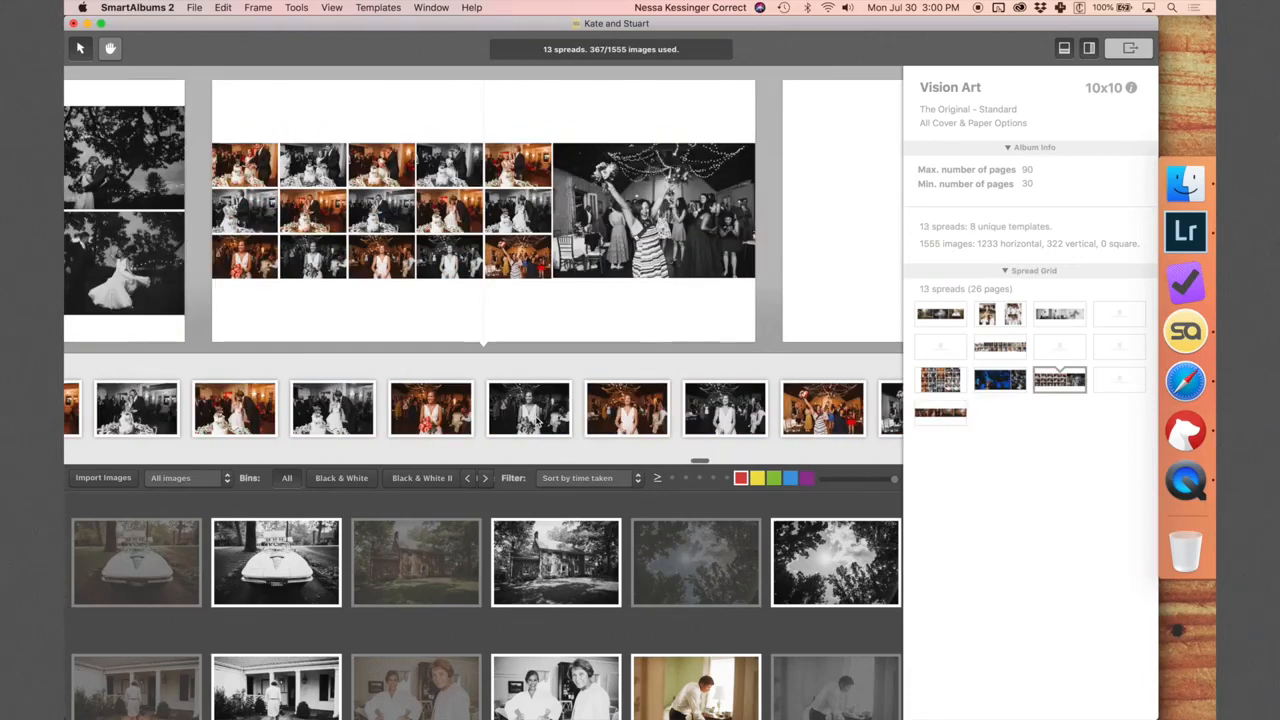
# Remove the black-and-white duplicates from the cake-cutting and bouquet spread, keeping six color photos.
pyautogui.hscroll(4, 743, 411)
pyautogui.keyDown('super'); pyautogui.click(446, 168); pyautogui.keyUp('super')
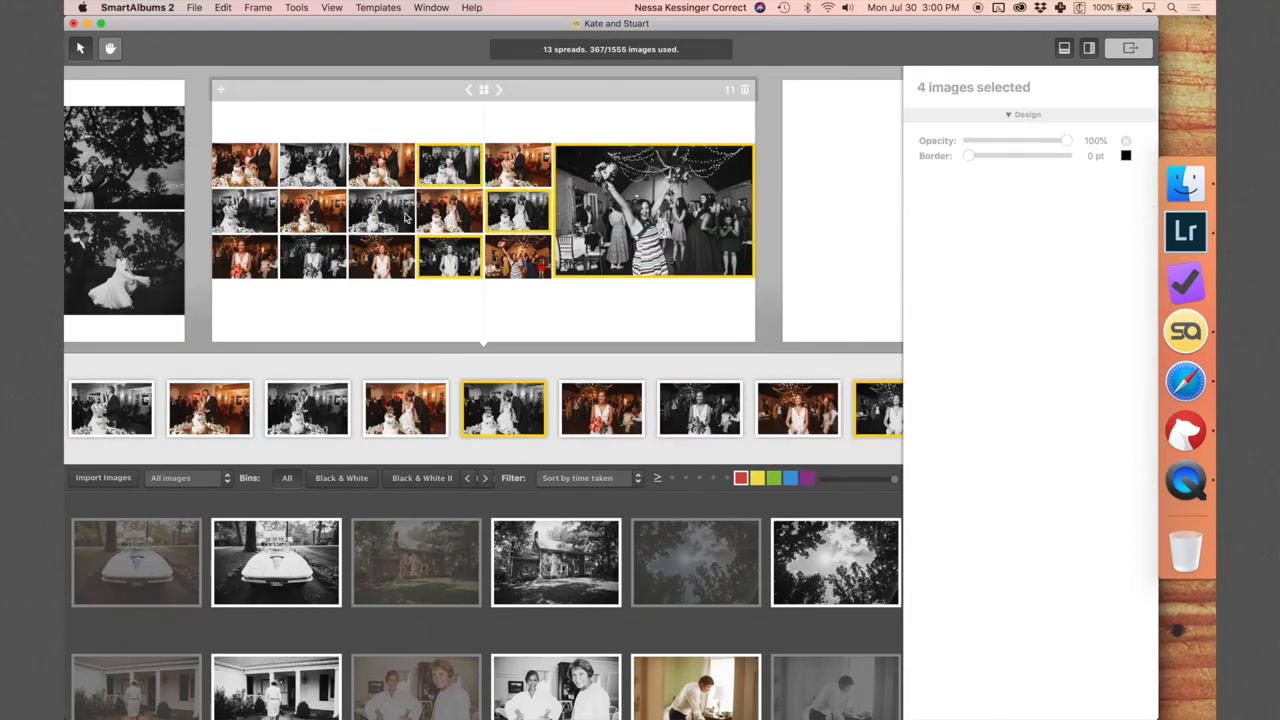
pyautogui.keyDown('super'); pyautogui.click(376, 222); pyautogui.keyUp('super')
pyautogui.keyDown('super'); pyautogui.click(256, 219); pyautogui.keyUp('super')
pyautogui.press('Delete')
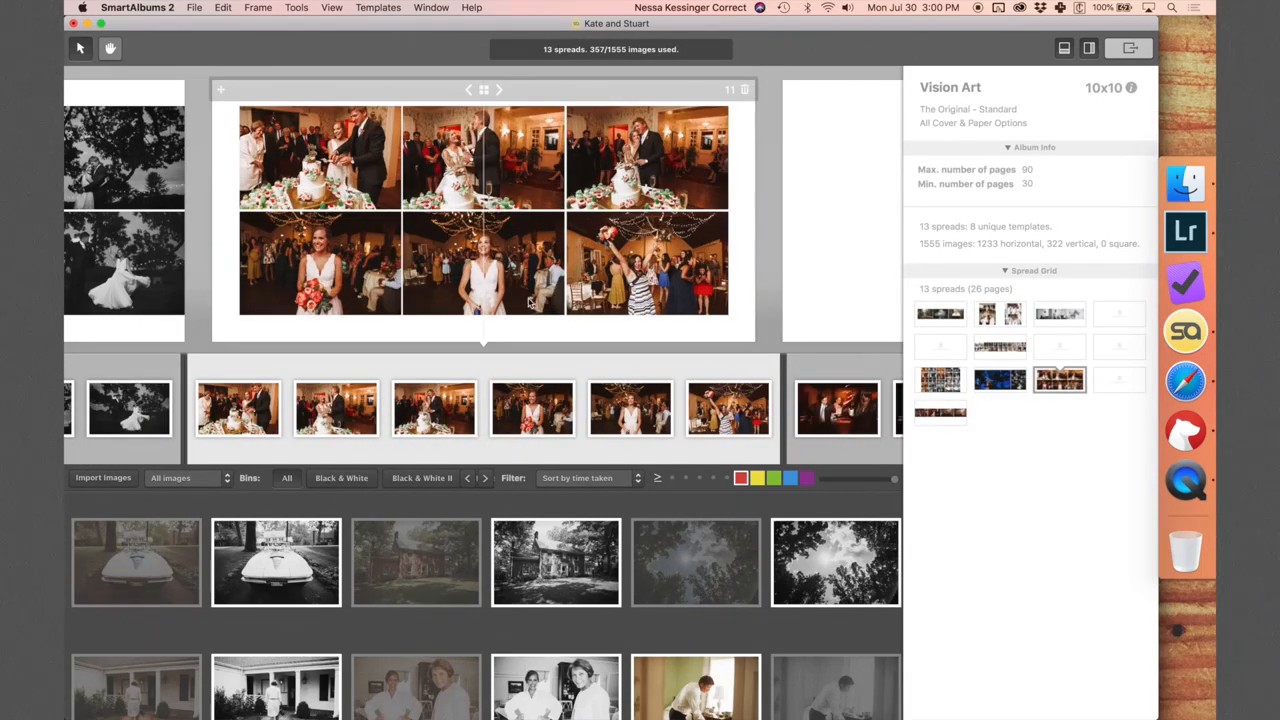
# Scale spread 11's lower middle photo of the bride to 116.17% and reposition it within its frame.
pyautogui.click(503, 297)
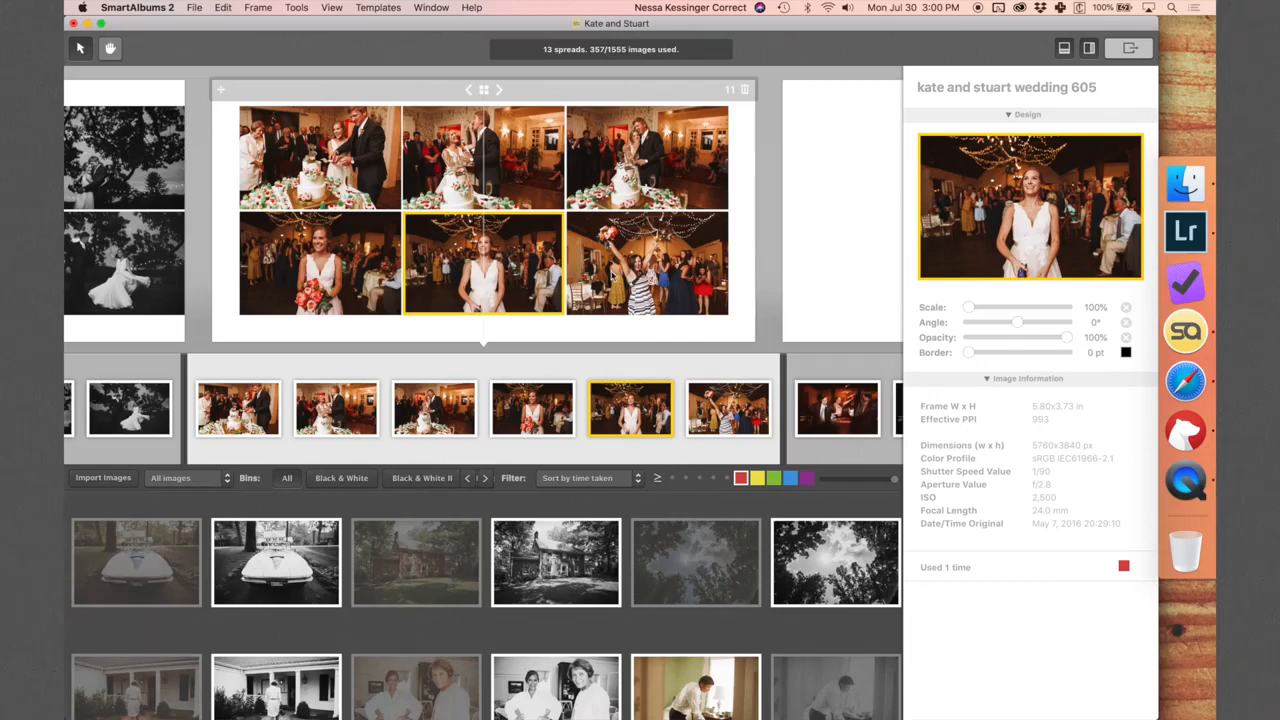
pyautogui.moveTo(968, 307); pyautogui.dragTo(986, 307)
pyautogui.moveTo(1071, 220)
pyautogui.mouseDown()
pyautogui.moveTo(1028, 212)
pyautogui.moveTo(1060, 214)
pyautogui.mouseUp()
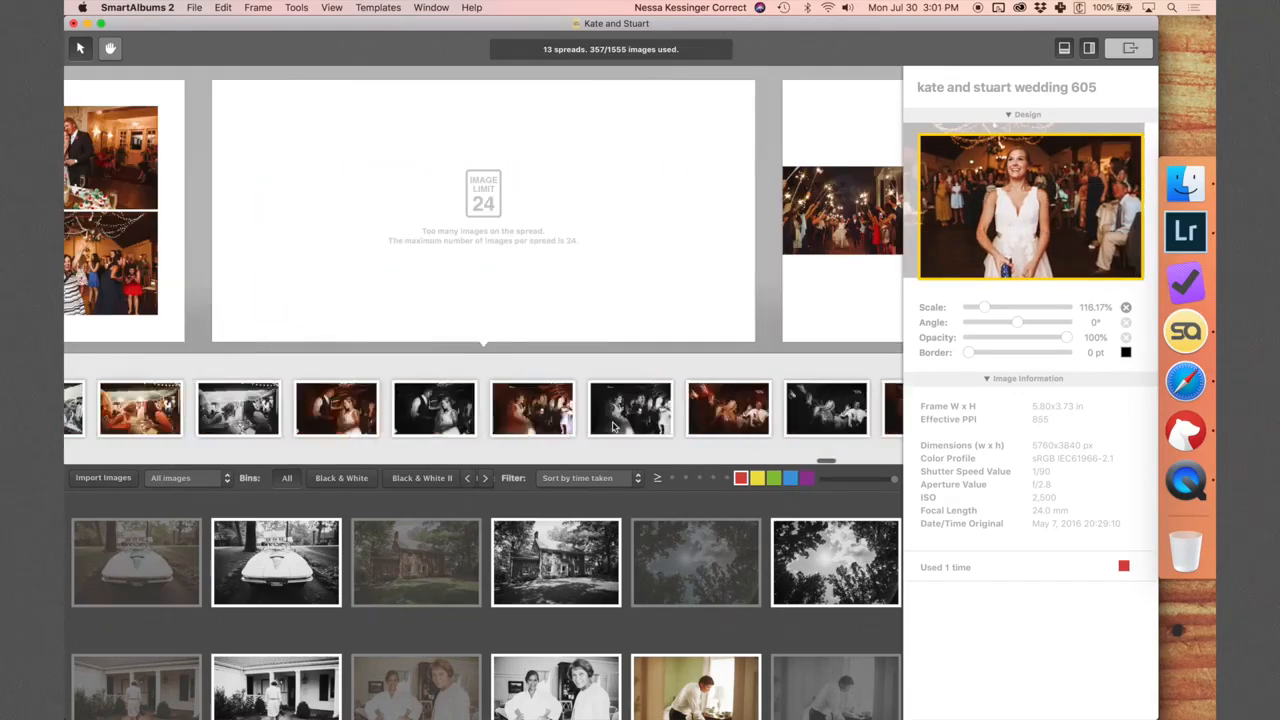
# Split the late dance-floor photos into their own spread 13 and trim the duplicates to 13 images.
pyautogui.hscroll(-5, 540, 410)
pyautogui.click(543, 438)
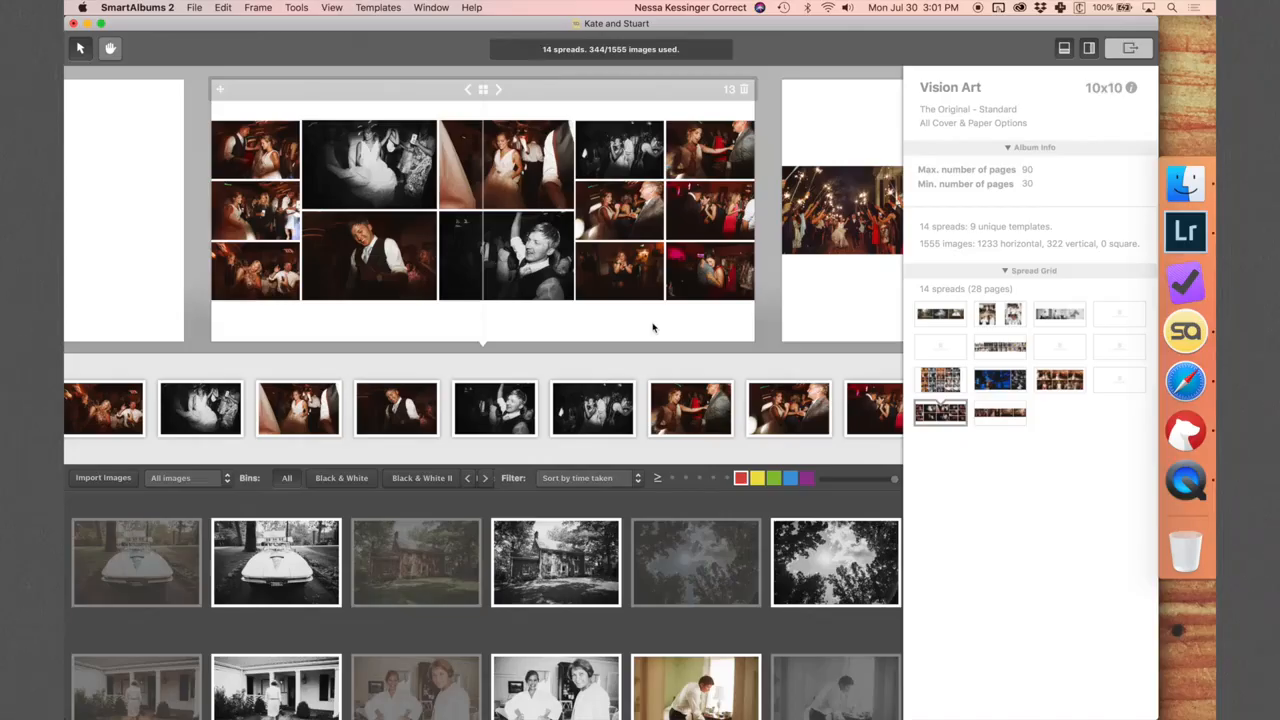
pyautogui.click(665, 323)
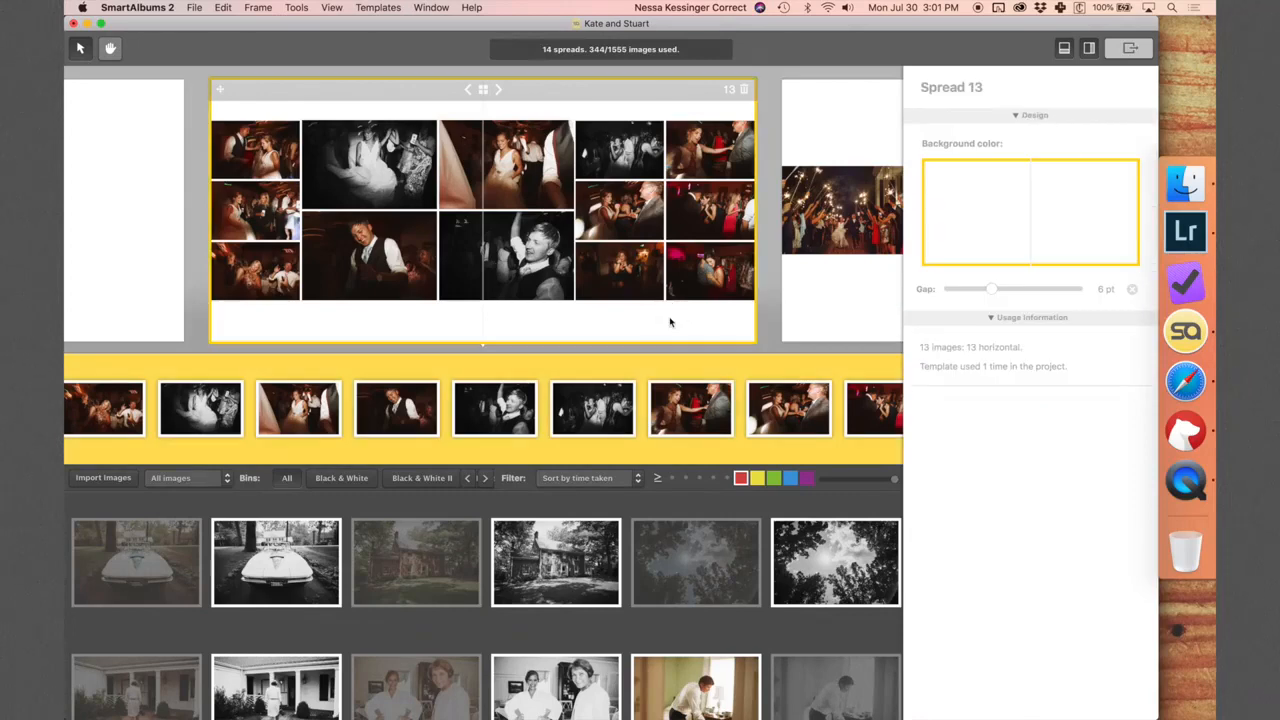
pyautogui.click(774, 284)
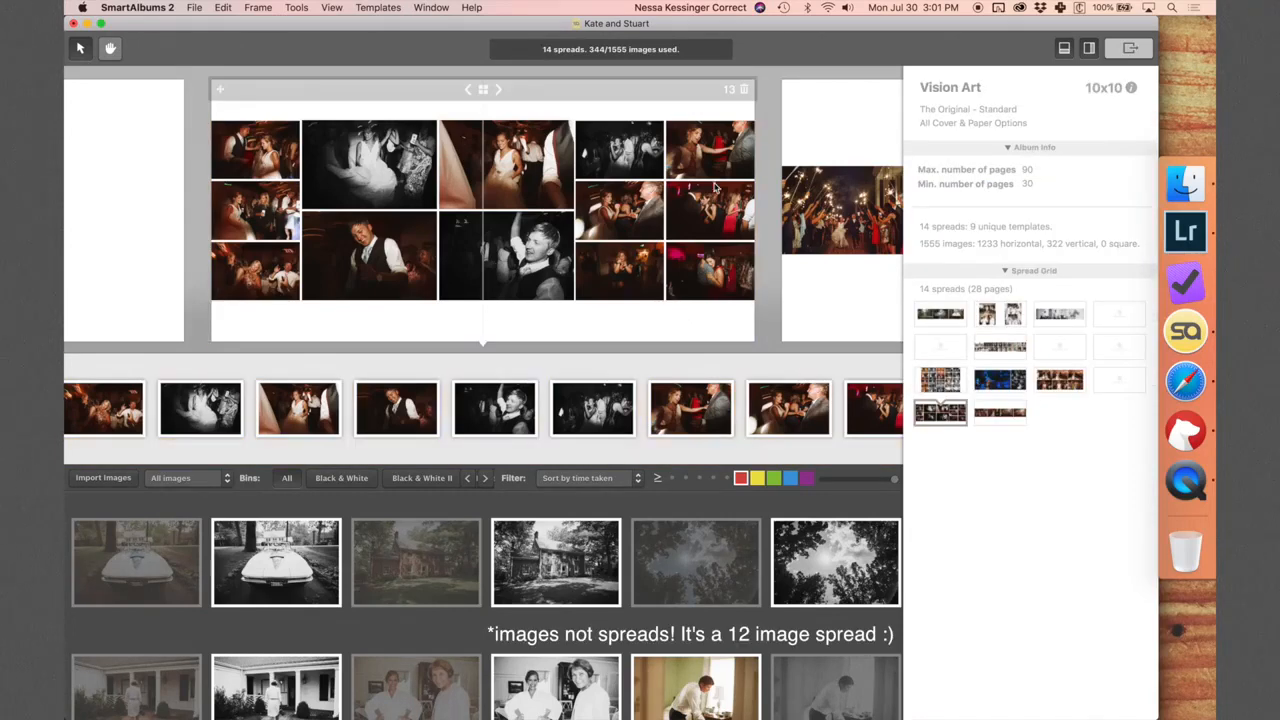
# Remove the dark photo of the woman dancing alone from spread 13.
pyautogui.click(662, 305)
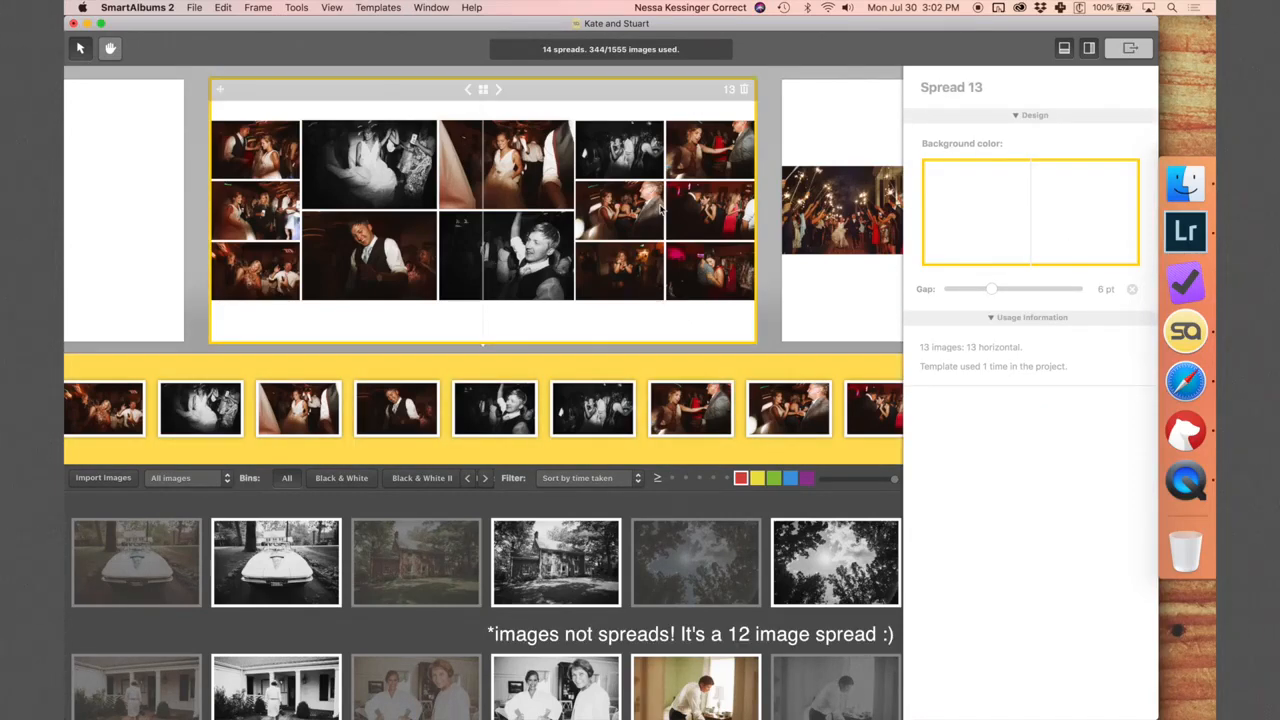
pyautogui.click(723, 265)
pyautogui.click(714, 215)
pyautogui.click(711, 152)
pyautogui.click(627, 210)
pyautogui.click(629, 278)
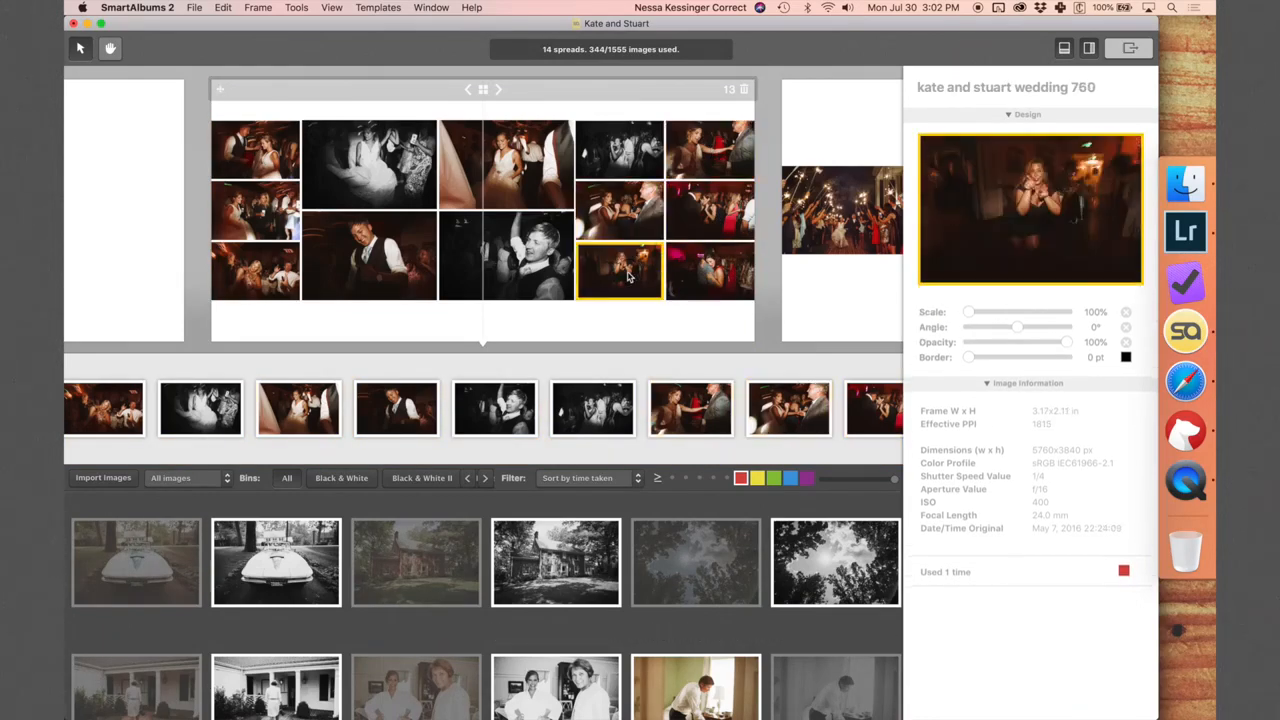
pyautogui.press('Delete')
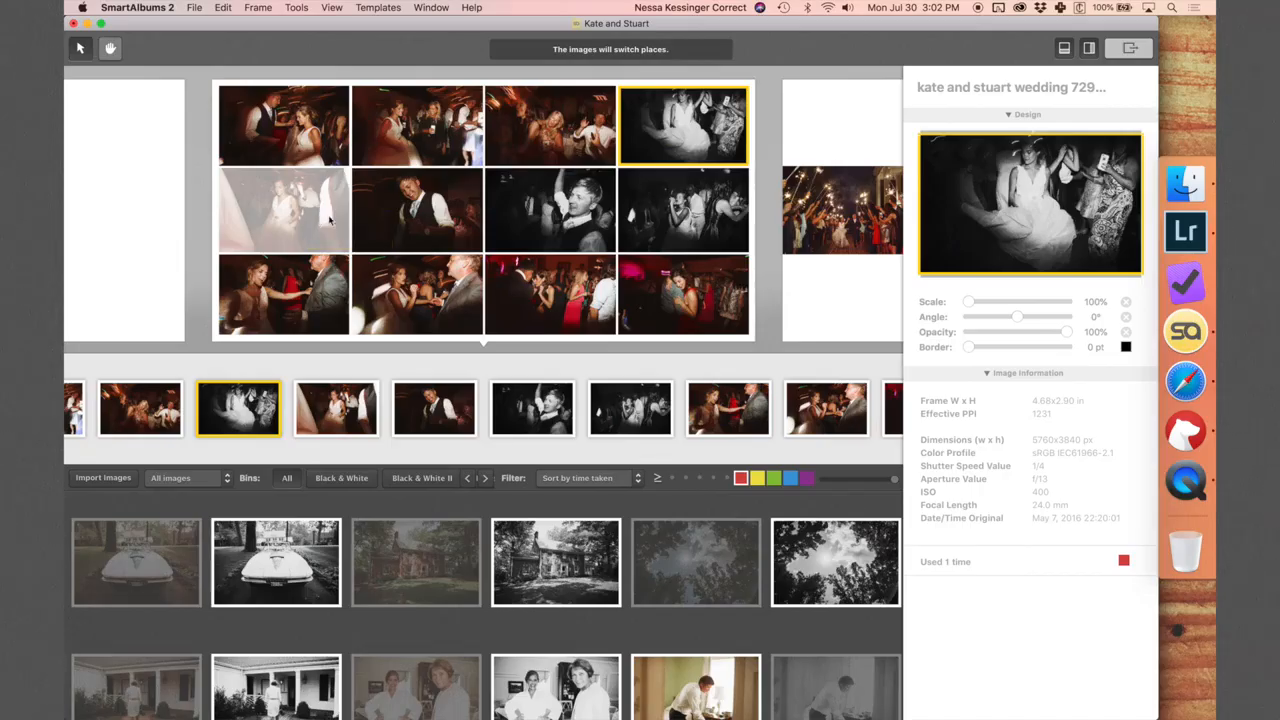
# Swap photos in spread 13 so the black-and-white shots sit side by side in the middle row.
pyautogui.moveTo(627, 210); pyautogui.dragTo(627, 212)
pyautogui.moveTo(550, 210); pyautogui.dragTo(429, 212)
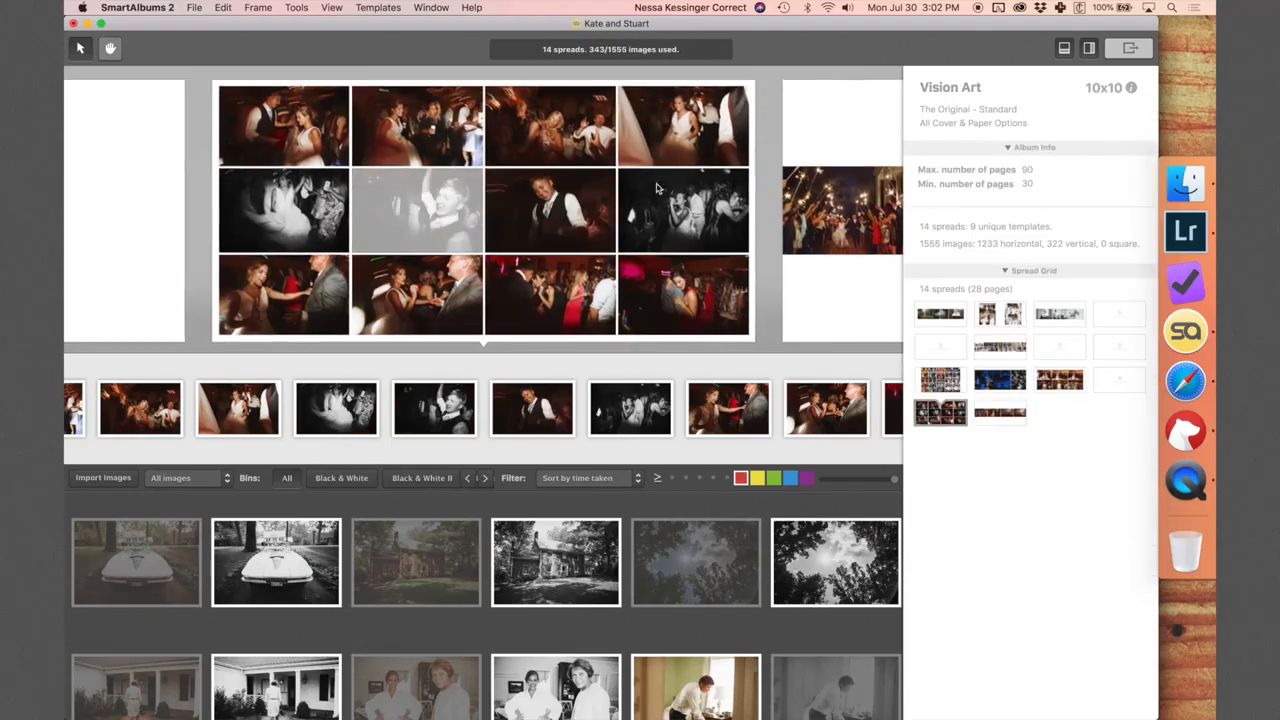
pyautogui.moveTo(677, 215); pyautogui.dragTo(576, 218)
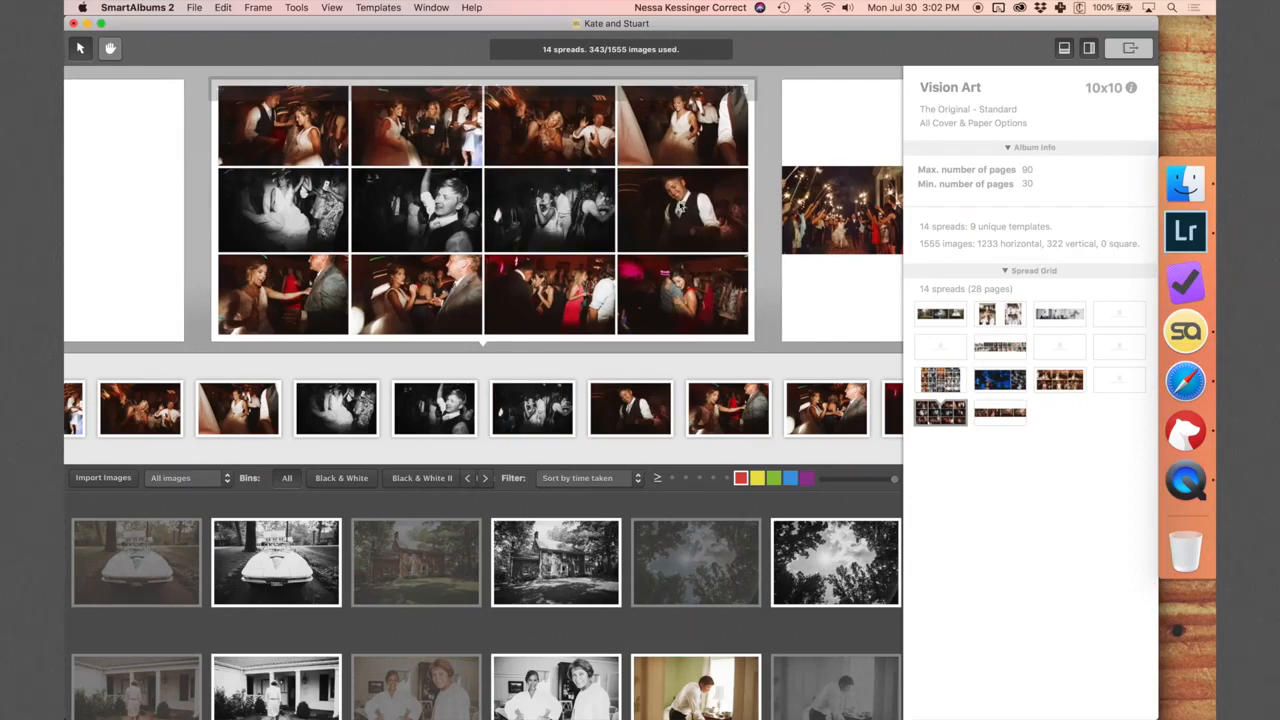
# Replace spread 13's color photo of the man in the vest with its black-and-white version from the Black & White II bin.
pyautogui.click(716, 201)
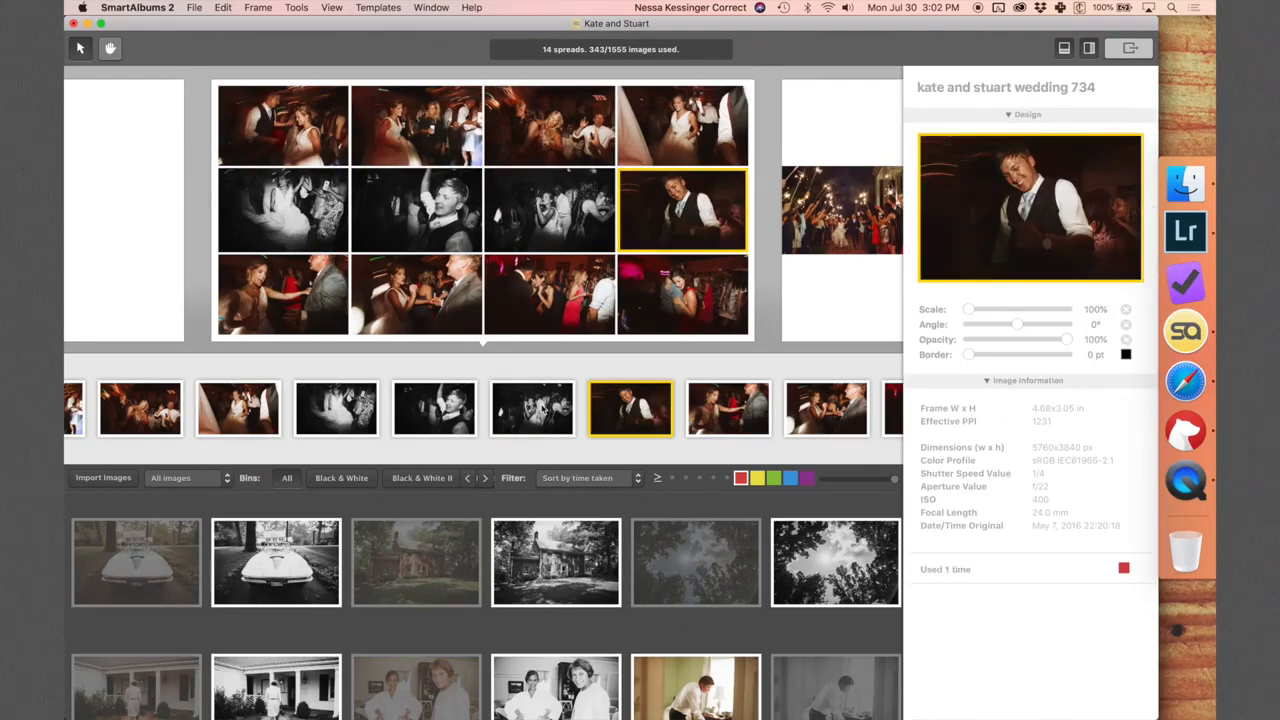
pyautogui.click(420, 478)
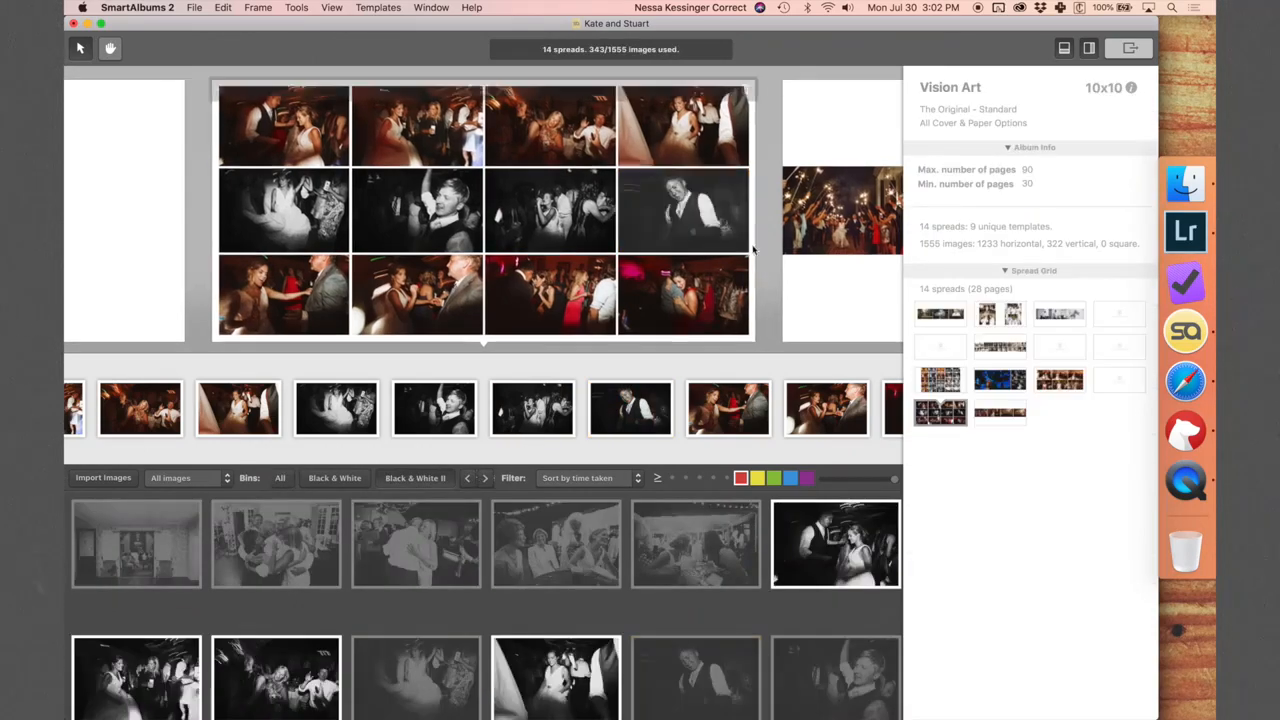
pyautogui.click(770, 236)
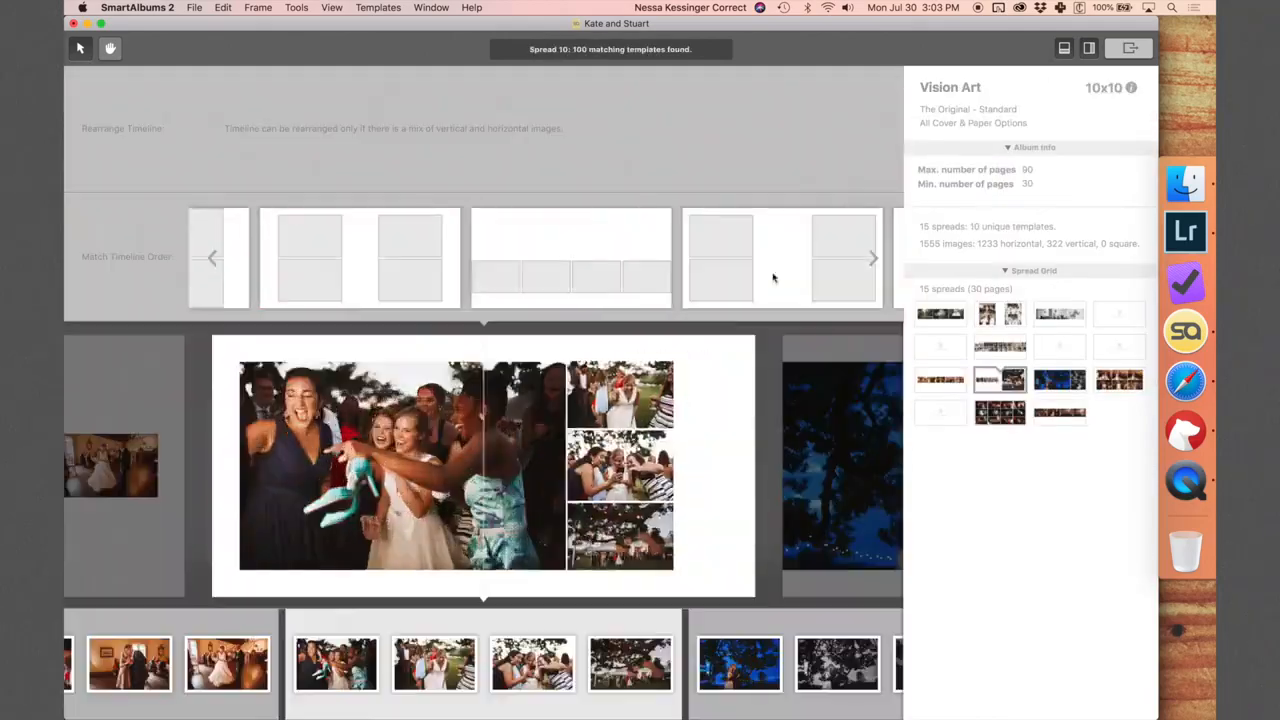
# Lay out spread 10 as a centered two-by-two grid and add four photos from the Reception bin with the red color filter off.
pyautogui.click(773, 278)
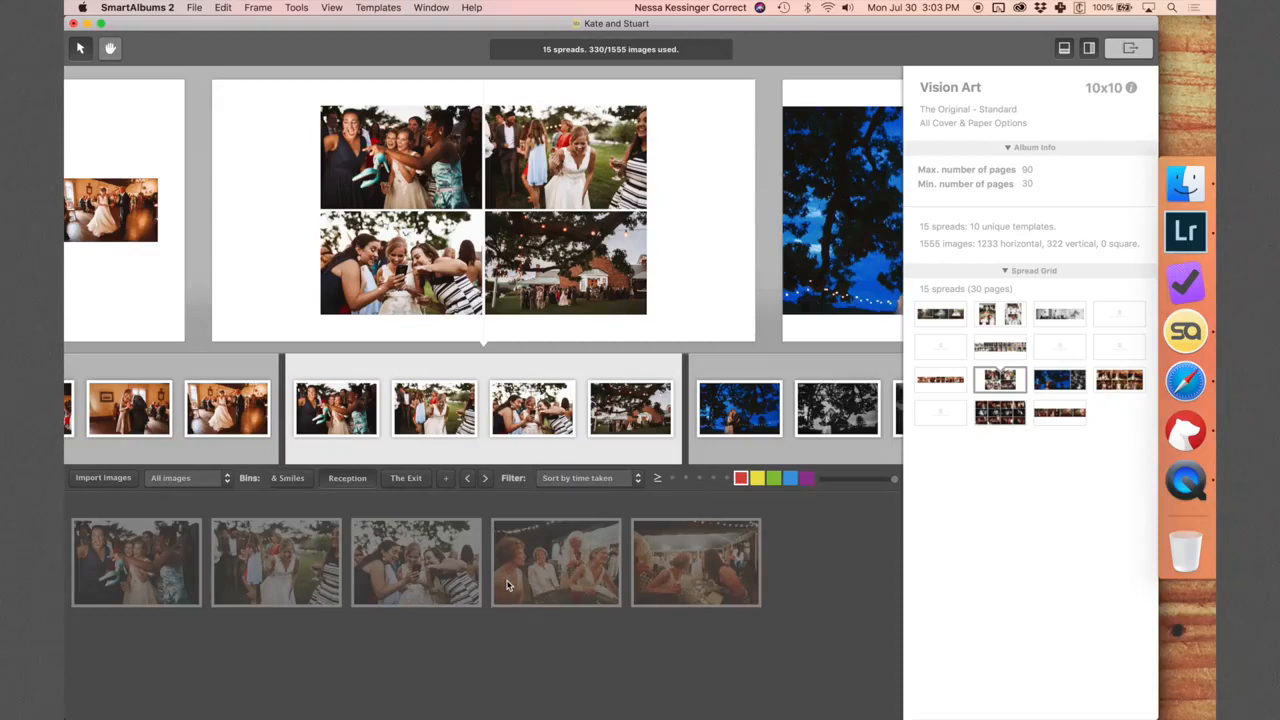
pyautogui.click(740, 479)
pyautogui.click(572, 578)
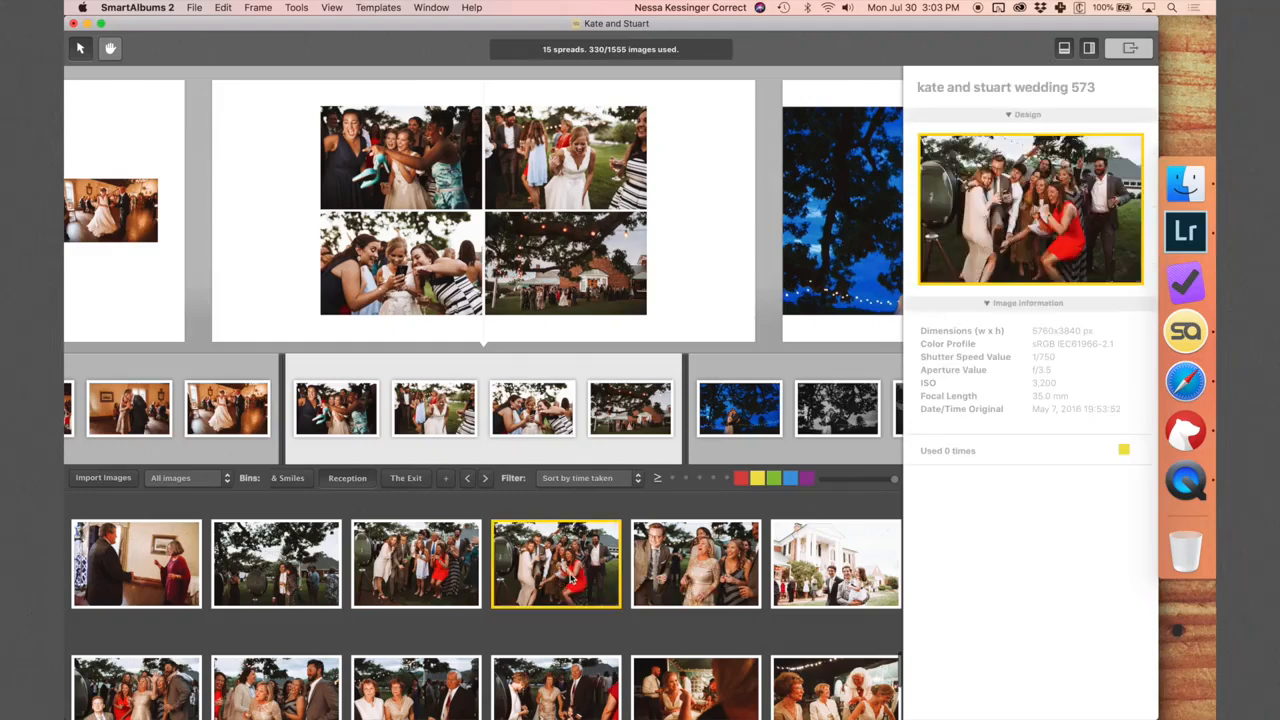
pyautogui.scroll(3, 681, 592)
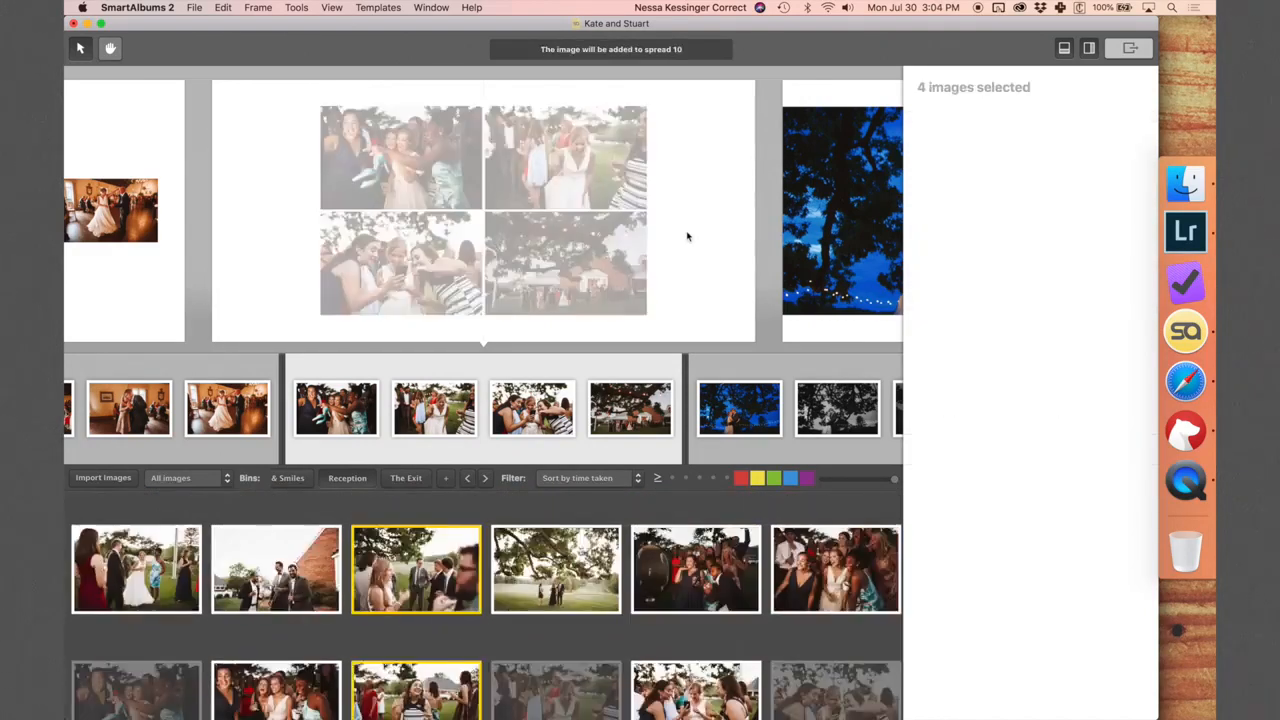
pyautogui.moveTo(686, 237); pyautogui.dragTo(687, 237)
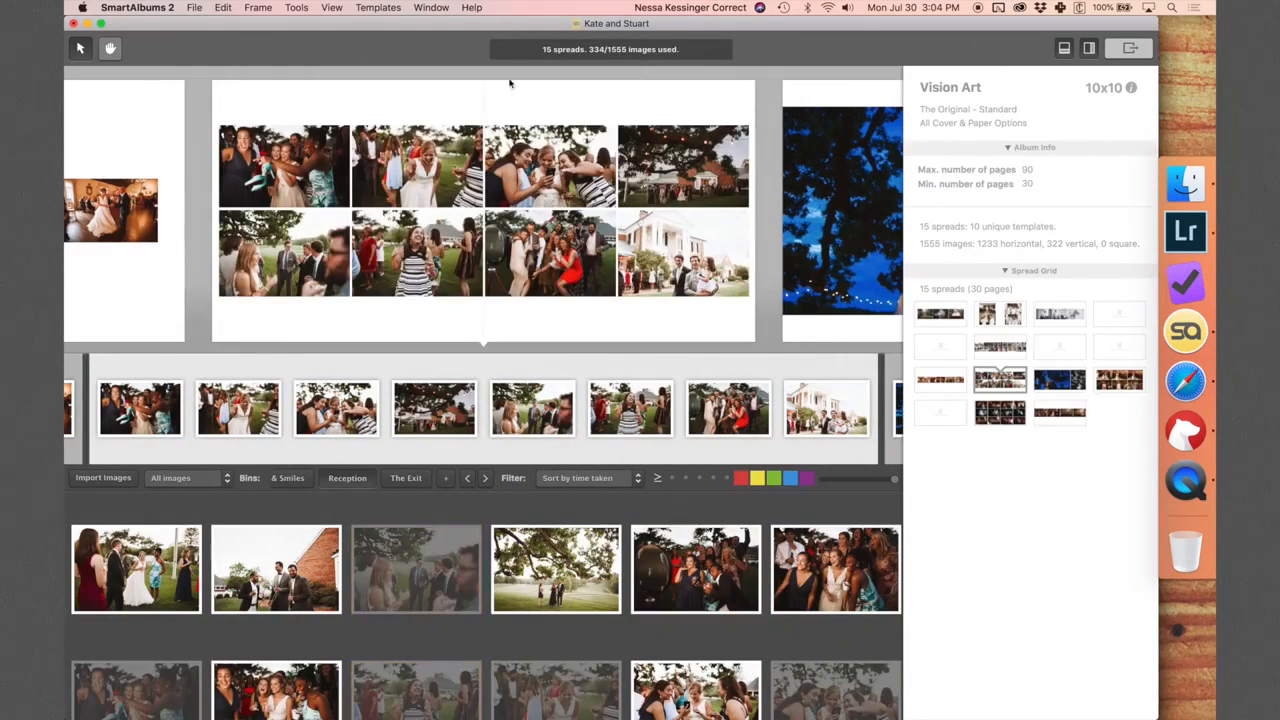
# Rearrange spread 10 with the columned-house photo first and replace several photos with other guest shots from the Reception bin.
pyautogui.click(707, 335)
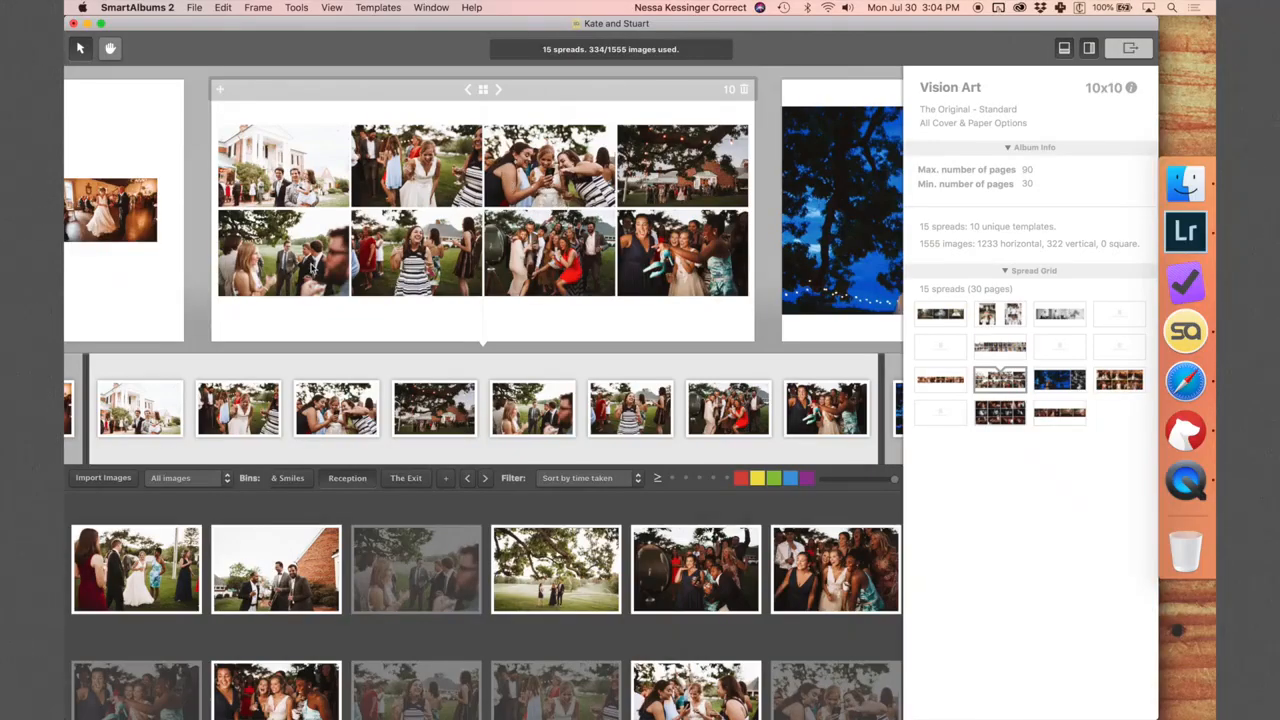
pyautogui.moveTo(290, 264); pyautogui.dragTo(412, 168)
pyautogui.click(412, 168)
pyautogui.scroll(3, 300, 580)
pyautogui.moveTo(276, 543); pyautogui.dragTo(416, 168)
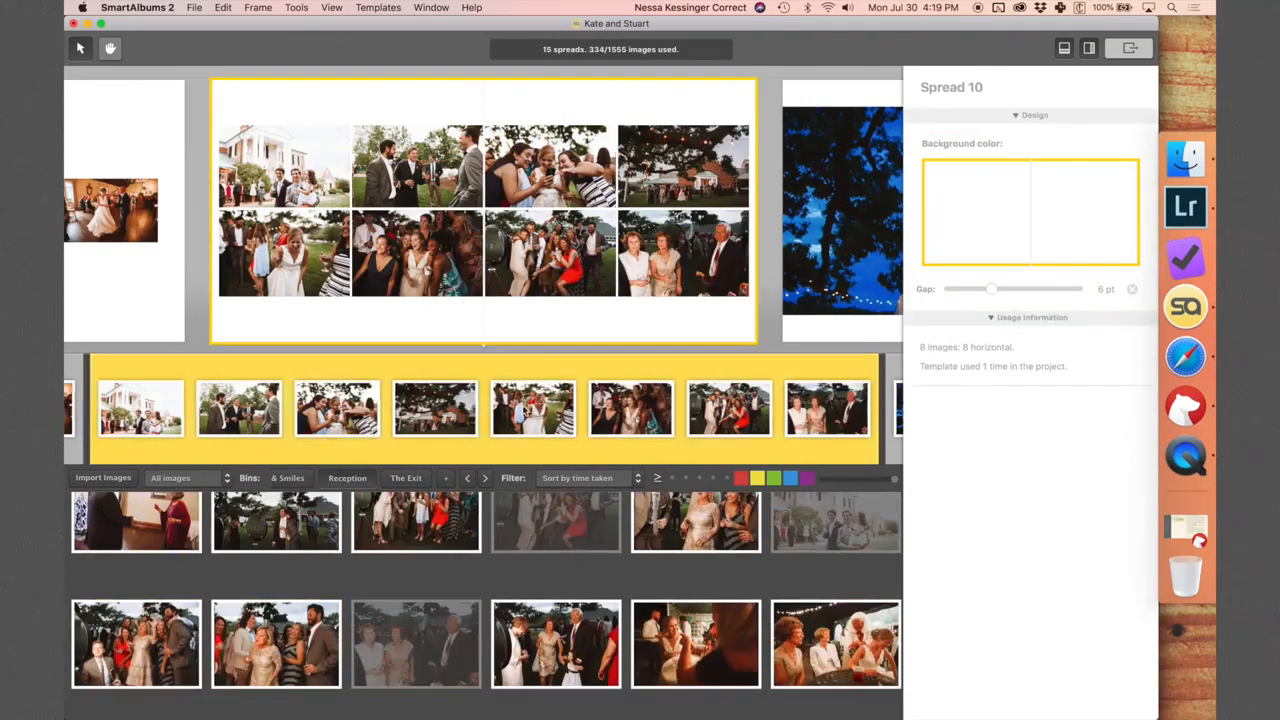
# Look through the overfull couple-portraits spread before the first-dance spread, selecting the couple's vertical portraits in color and black-and-white.
pyautogui.hscroll(-5, 522, 408)
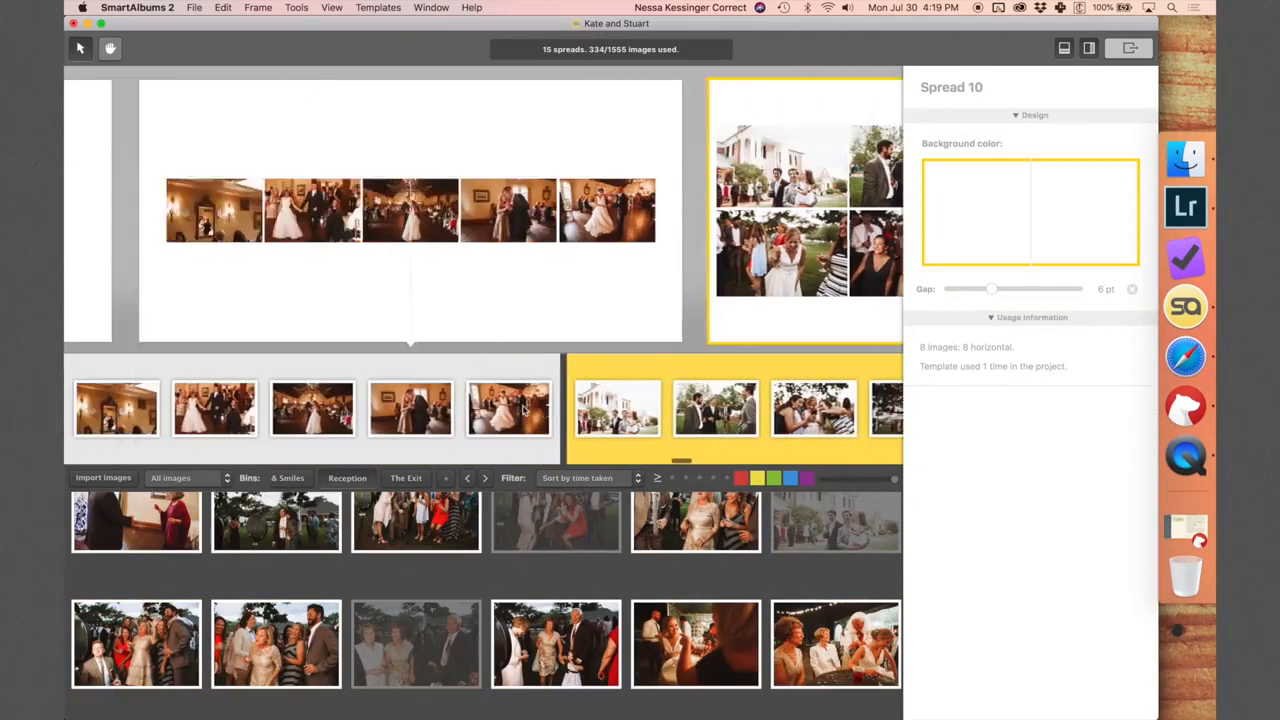
pyautogui.hscroll(-10, 522, 408)
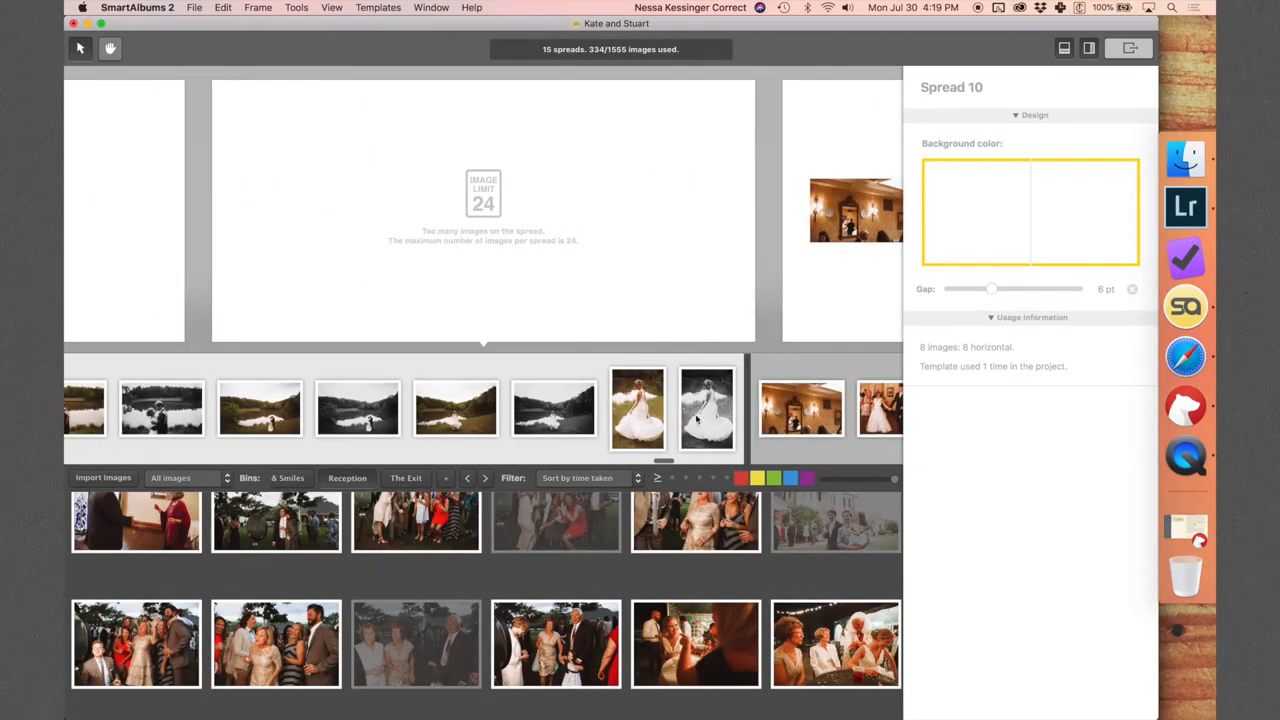
pyautogui.click(703, 413)
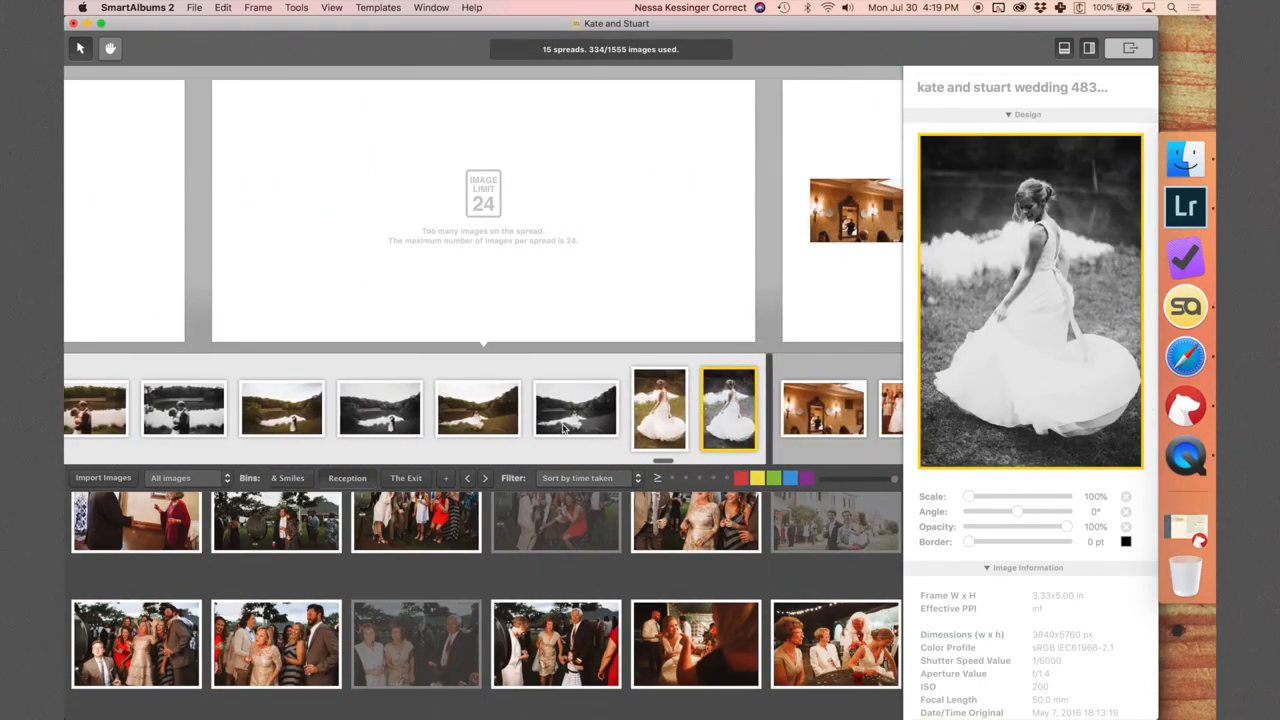
pyautogui.hscroll(-10, 630, 393)
pyautogui.click(426, 413)
pyautogui.keyDown('shift'); pyautogui.click(357, 413); pyautogui.keyUp('shift')
pyautogui.keyDown('shift'); pyautogui.click(220, 413); pyautogui.keyUp('shift')
pyautogui.hscroll(-4, 146, 412)
pyautogui.keyDown('shift'); pyautogui.click(115, 411); pyautogui.keyUp('shift')
pyautogui.hscroll(-5, 150, 410)
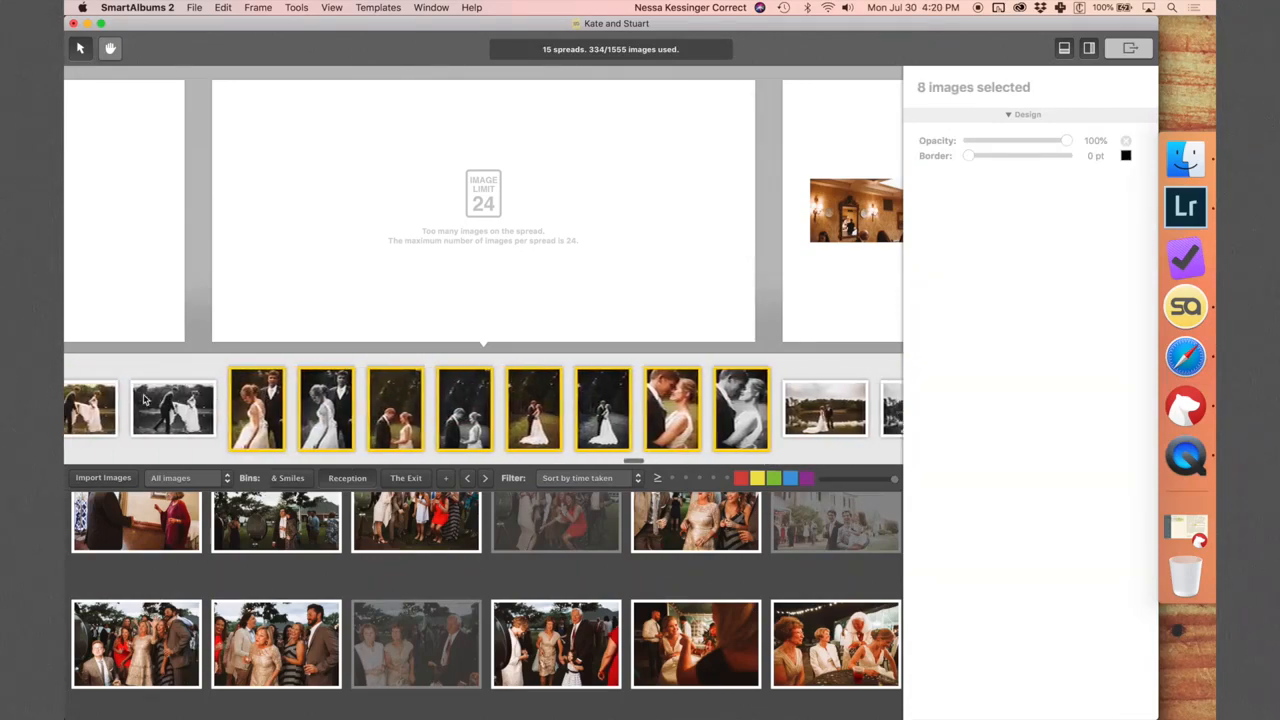
pyautogui.hscroll(7, 150, 408)
pyautogui.moveTo(182, 411); pyautogui.dragTo(664, 408)
# Split the cupcake, cake, flower and venue-interior photos into their own spread and remove its seven black-and-white duplicates.
pyautogui.click(940, 346)
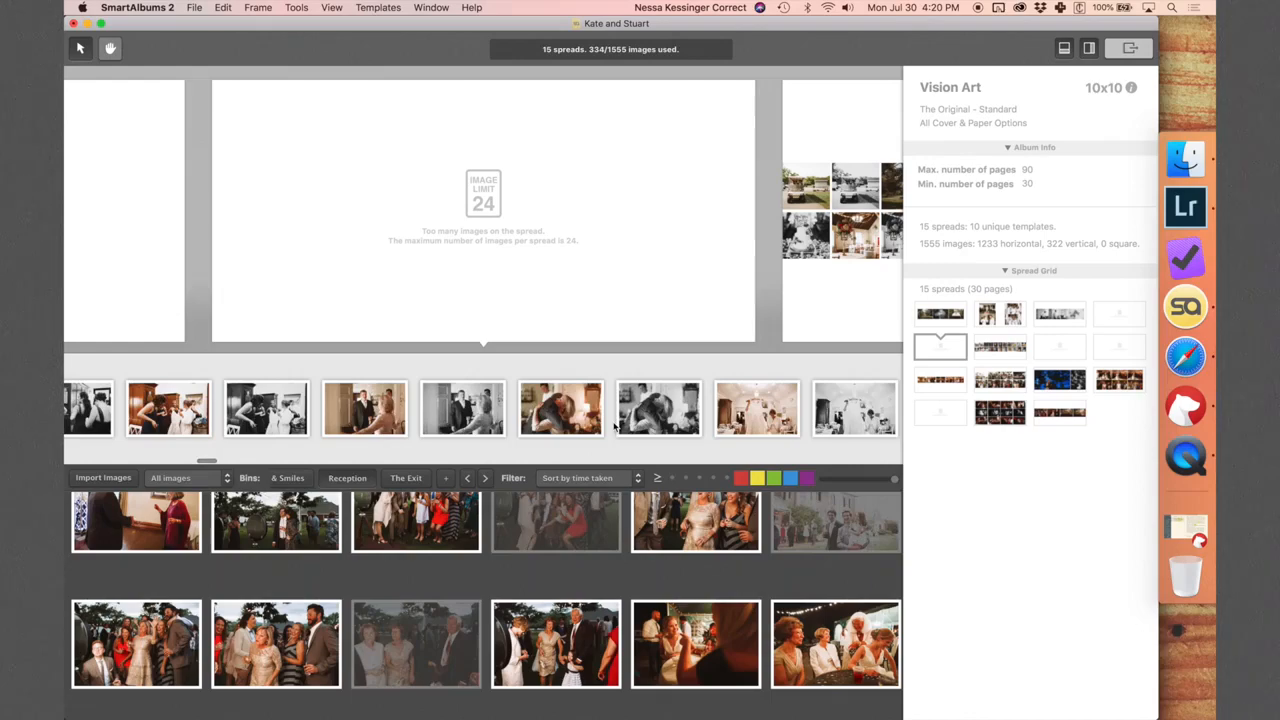
pyautogui.hscroll(8, 614, 427)
pyautogui.hscroll(10, 640, 415)
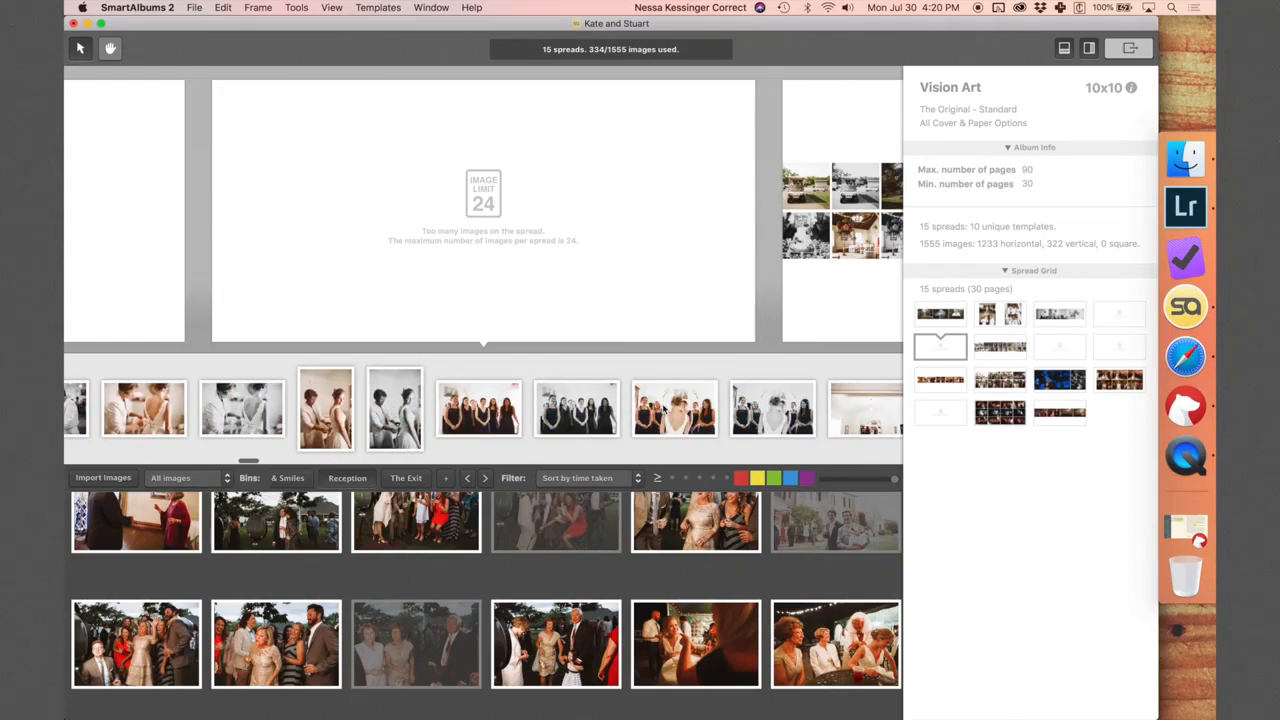
pyautogui.hscroll(3, 663, 409)
pyautogui.click(512, 409)
pyautogui.keyDown('super'); pyautogui.click(405, 249); pyautogui.keyUp('super')
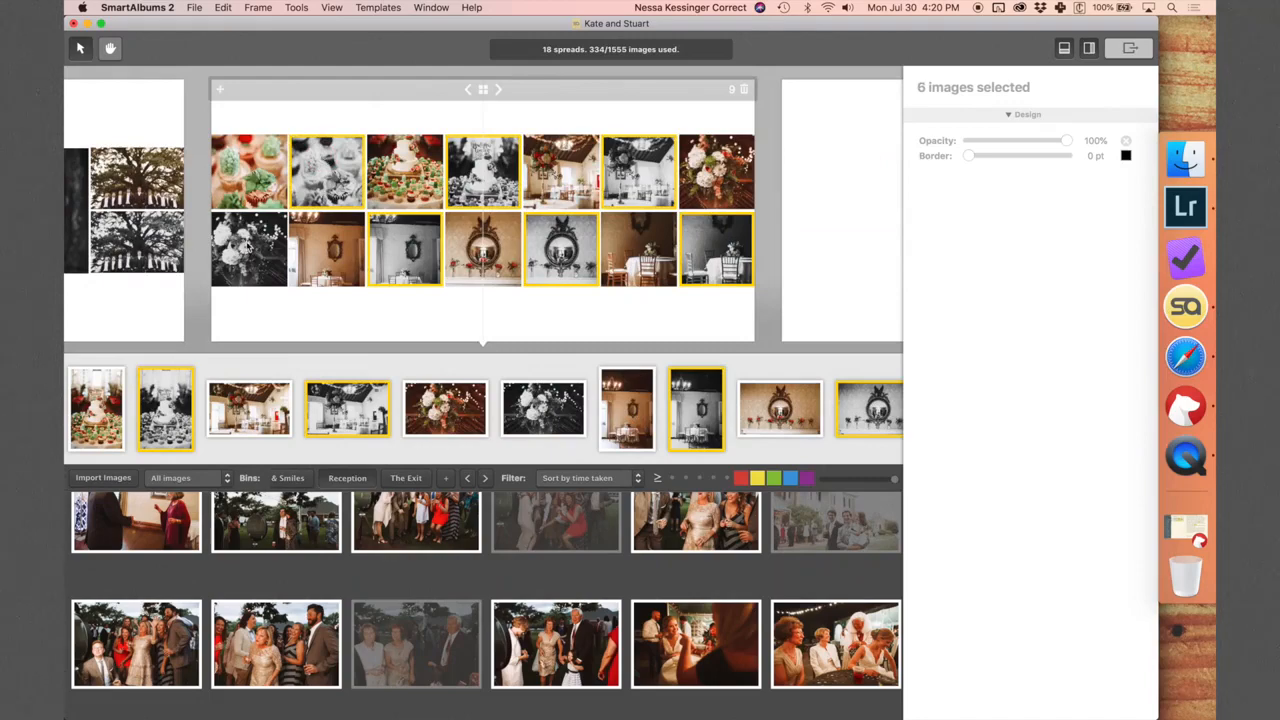
pyautogui.keyDown('super'); pyautogui.click(248, 246); pyautogui.keyUp('super')
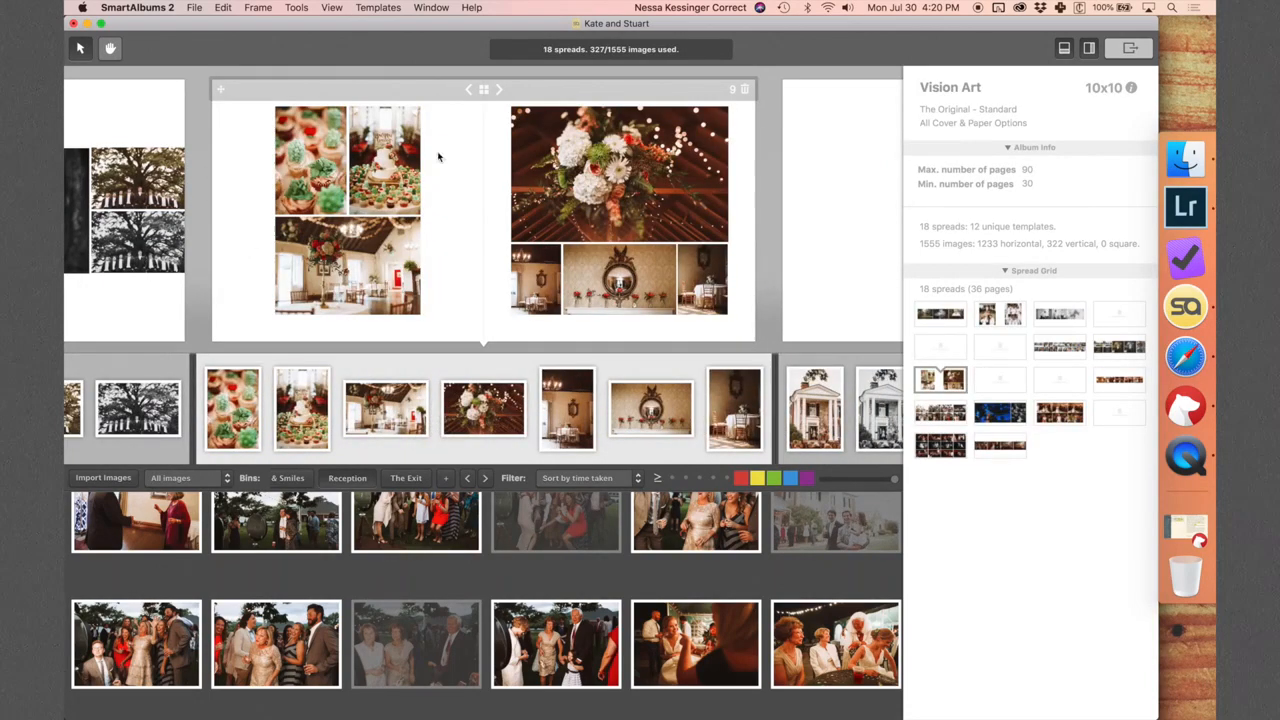
# Compare alternative templates for spread 9 and apply the single-row strip layout for its seven detail photos.
pyautogui.click(625, 137)
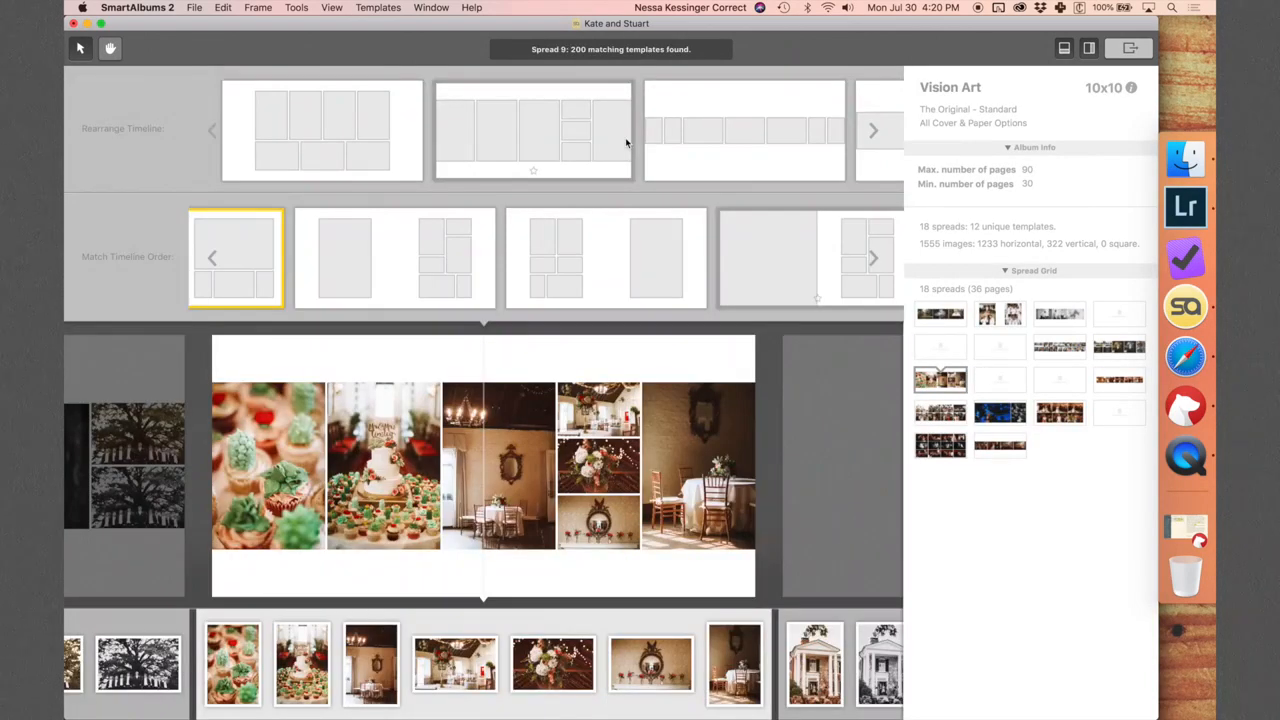
pyautogui.hscroll(3, 625, 137)
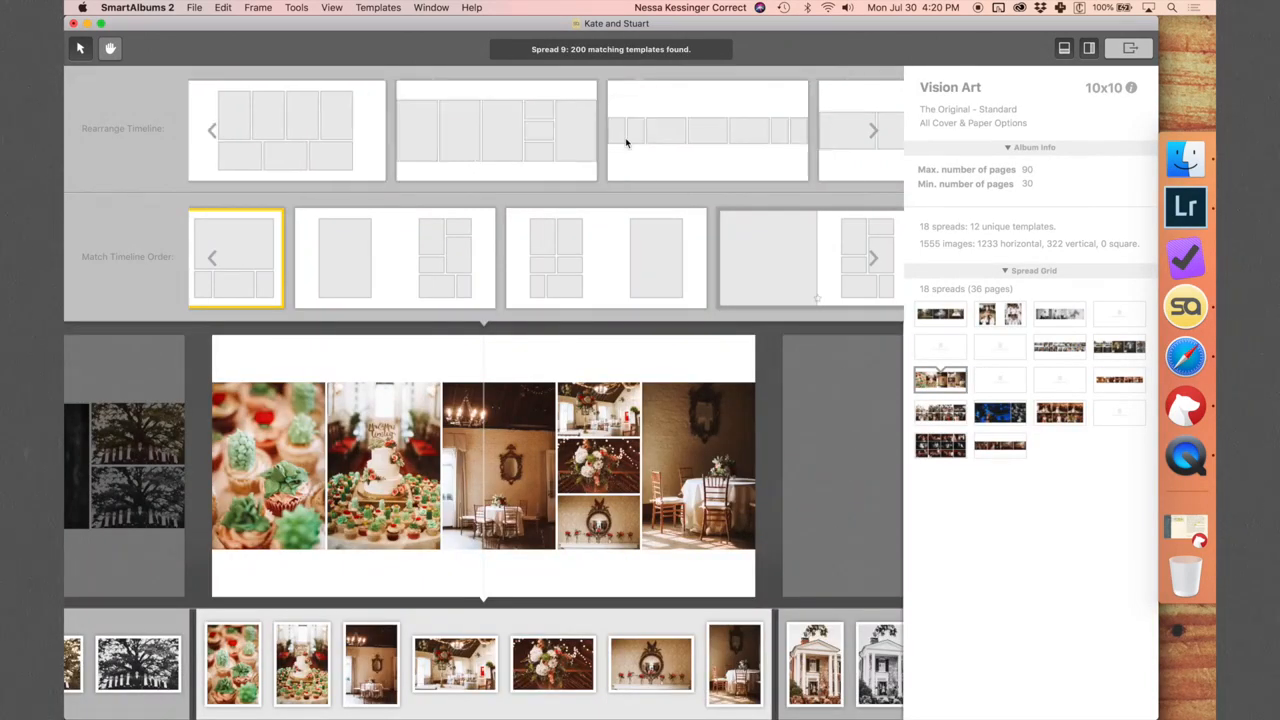
pyautogui.hscroll(5, 625, 141)
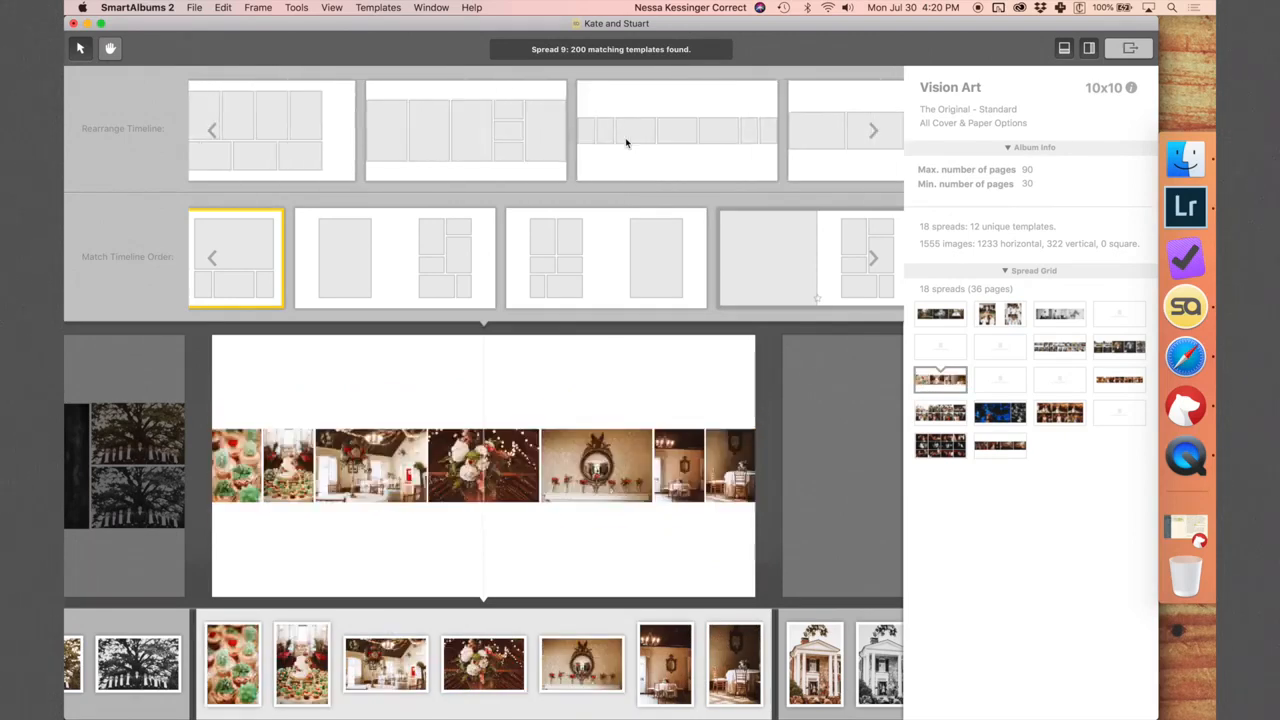